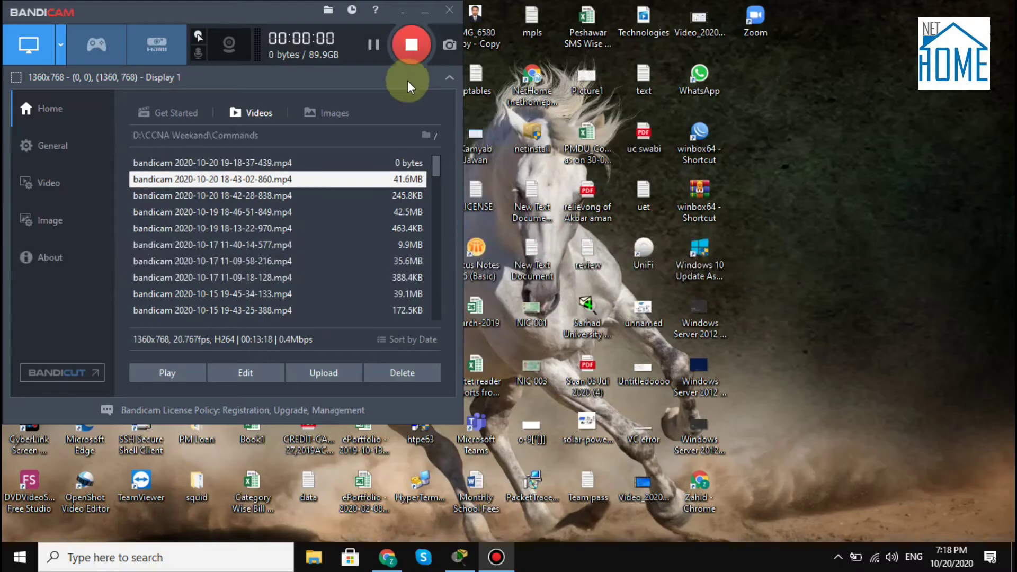
Step: Switch to the Cisco Packet Tracer topology, leaving the screen recorder out of the way
{"action": "left_click", "coordinate": [416, 15]}
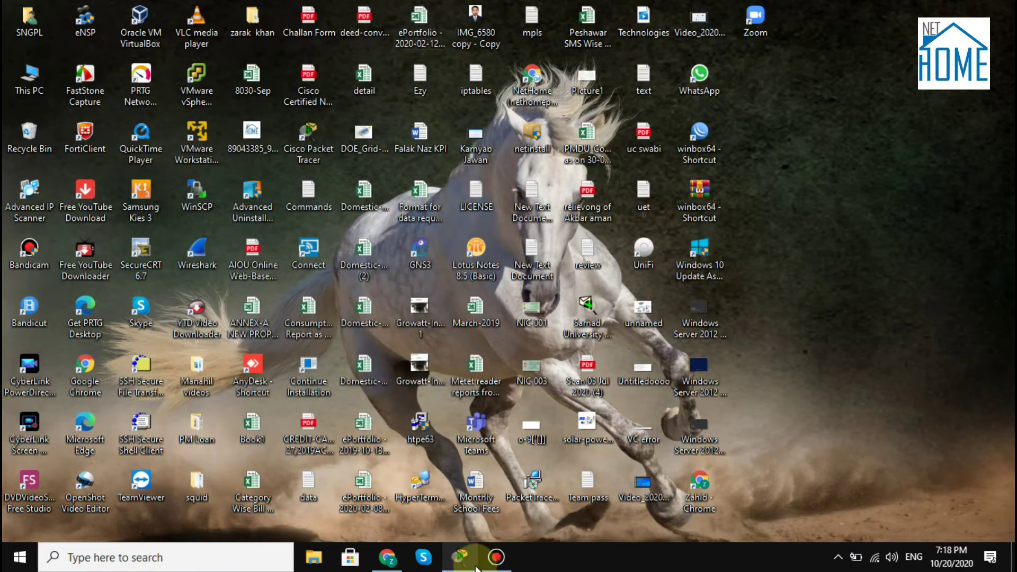
{"action": "left_click", "coordinate": [460, 556]}
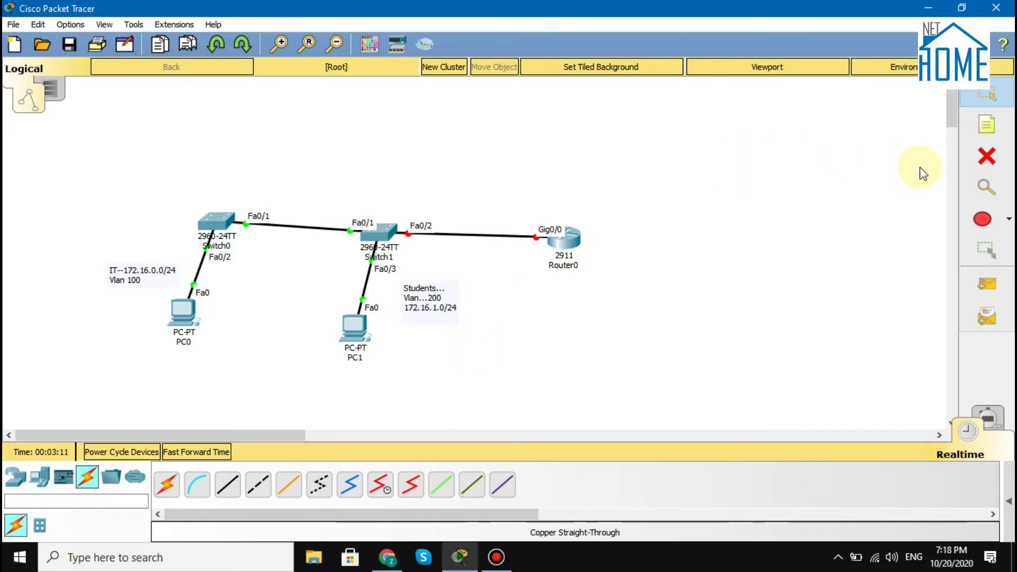
{"action": "left_click", "coordinate": [496, 557]}
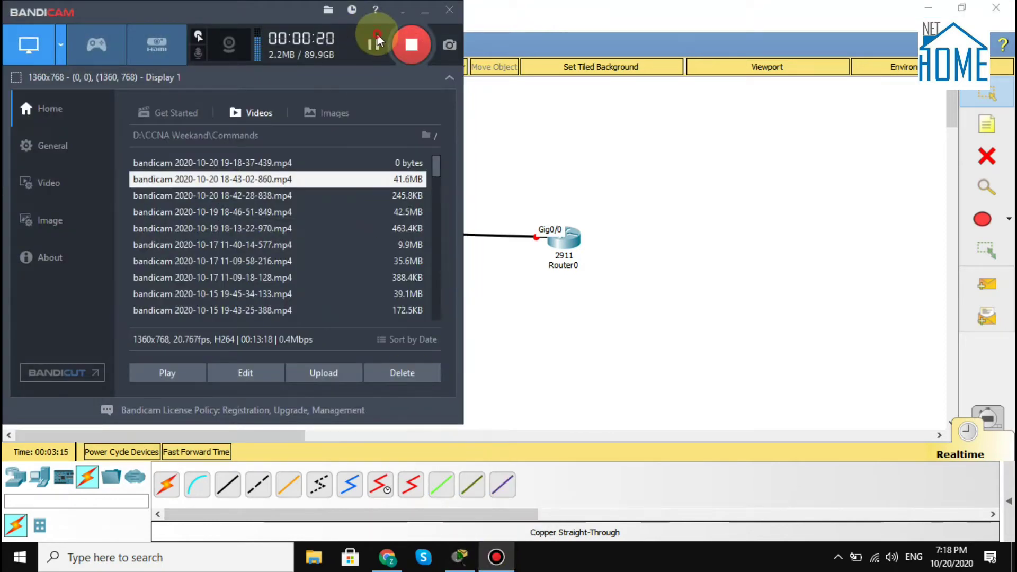
{"action": "left_click", "coordinate": [424, 13]}
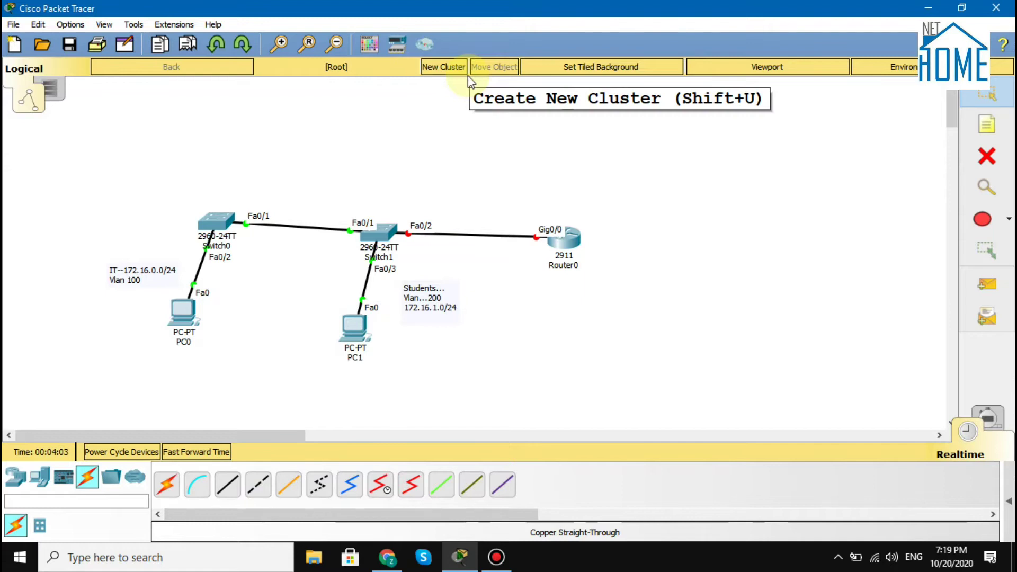
Step: Place a note above and beyond Router0 reading "Intervlan Routing via Router" with "Subinterfaces" beneath it
{"action": "left_click", "coordinate": [986, 125]}
{"action": "left_click", "coordinate": [664, 141]}
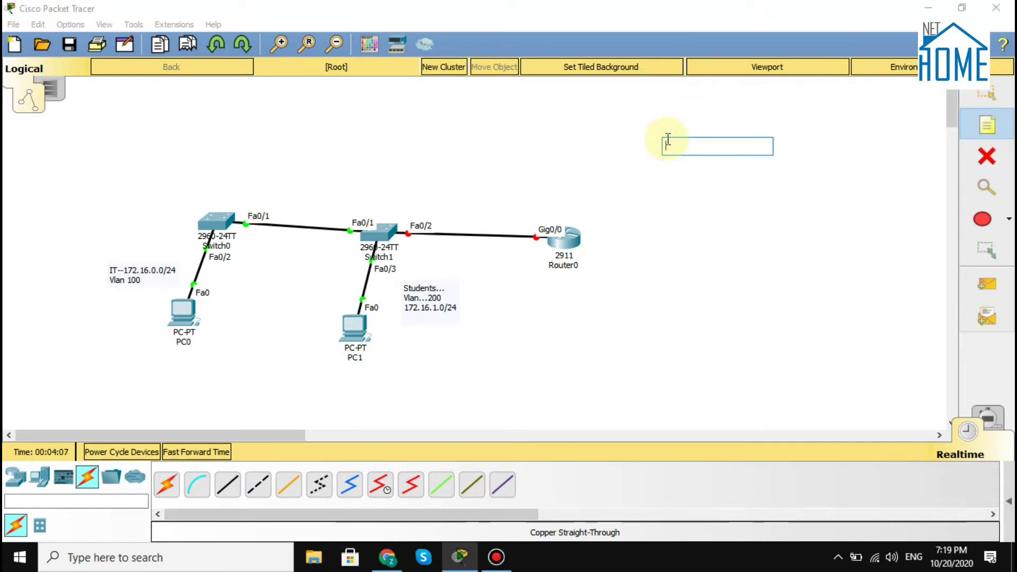
{"action": "type", "text": "Intervlan Routing via Router"}
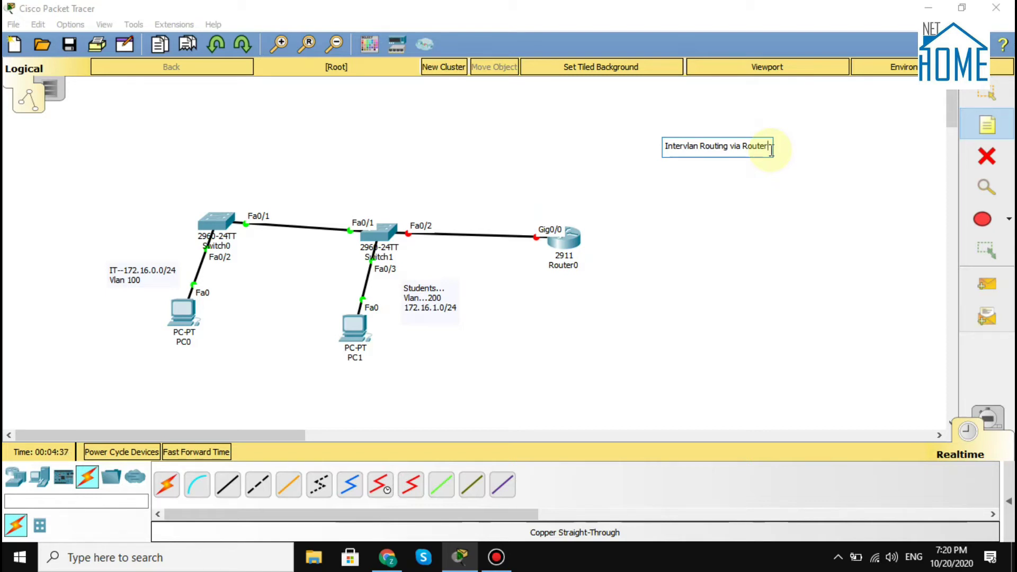
{"action": "key", "text": "Return"}
{"action": "type", "text": "Subinterfaces"}
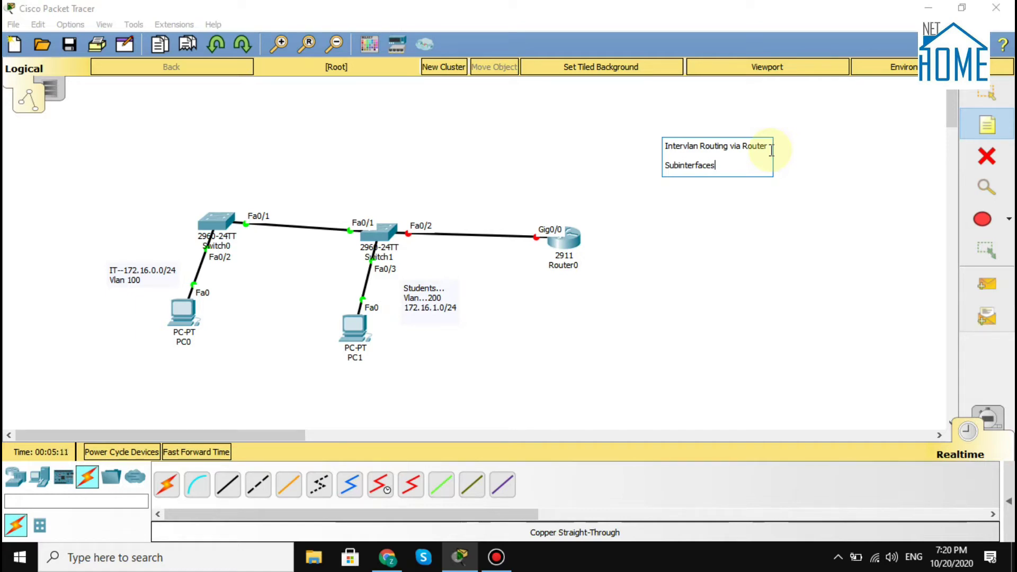
Step: Start a note just above Router0 with the line "G0/0.1--172.16.0.254/24"
{"action": "left_click", "coordinate": [539, 204]}
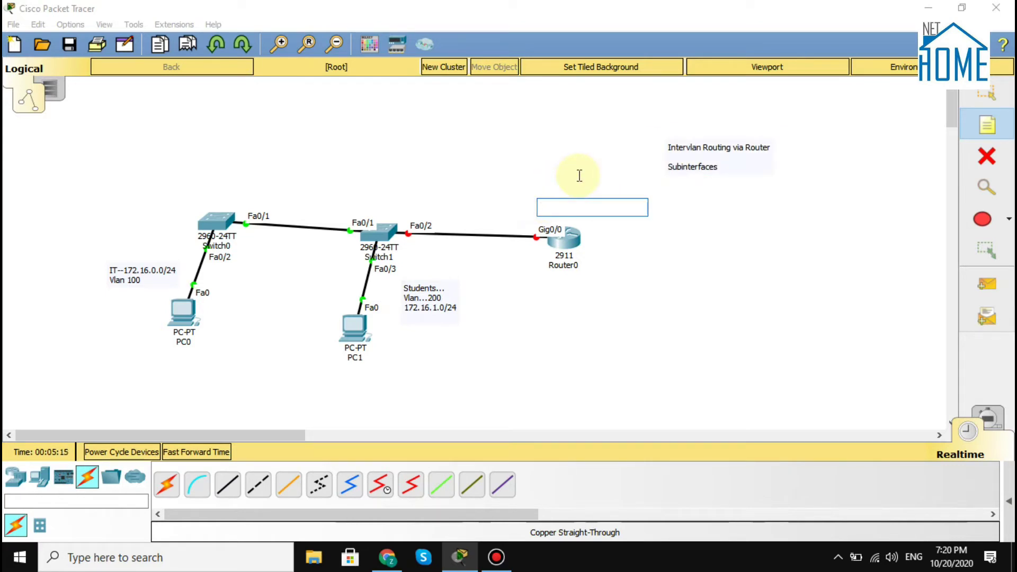
{"action": "type", "text": "G"}
{"action": "key", "text": "BackSpace"}
{"action": "type", "text": "G0/"}
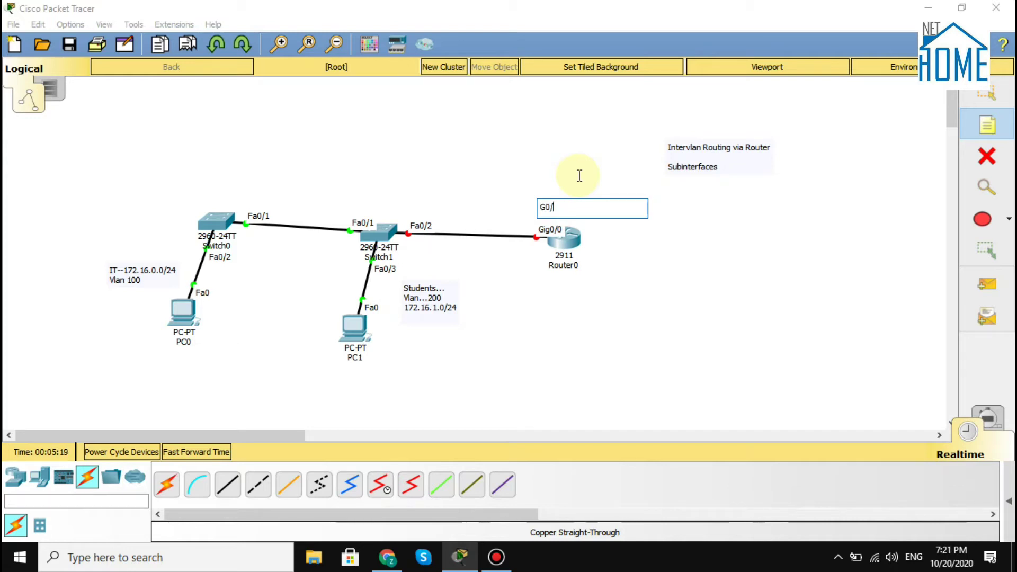
{"action": "type", "text": "0.1--172"}
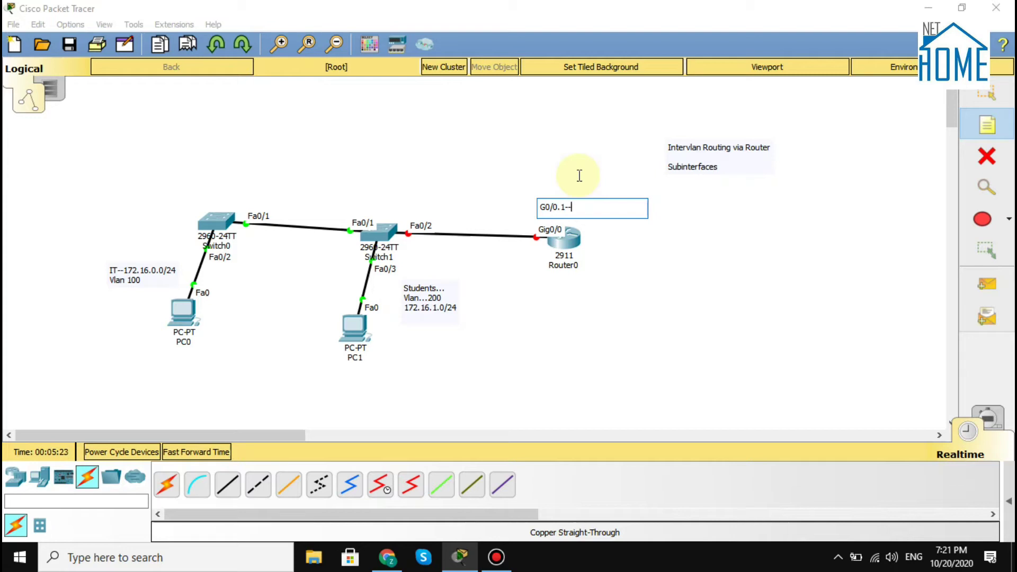
{"action": "type", "text": ".1"}
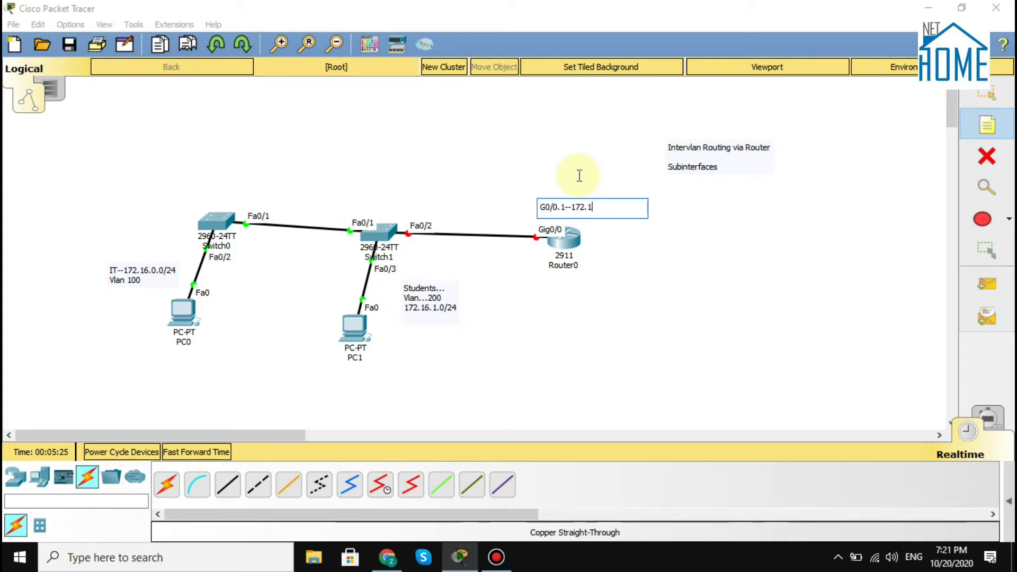
{"action": "type", "text": "6.0."}
{"action": "type", "text": "1/"}
{"action": "key", "text": "BackSpace"}
{"action": "key", "text": "BackSpace"}
{"action": "type", "text": "254/24"}
Step: Add a second line "G0/0.2--172.16.1.254/24" to the note above Router0
{"action": "key", "text": "Return"}
{"action": "type", "text": "G0/"}
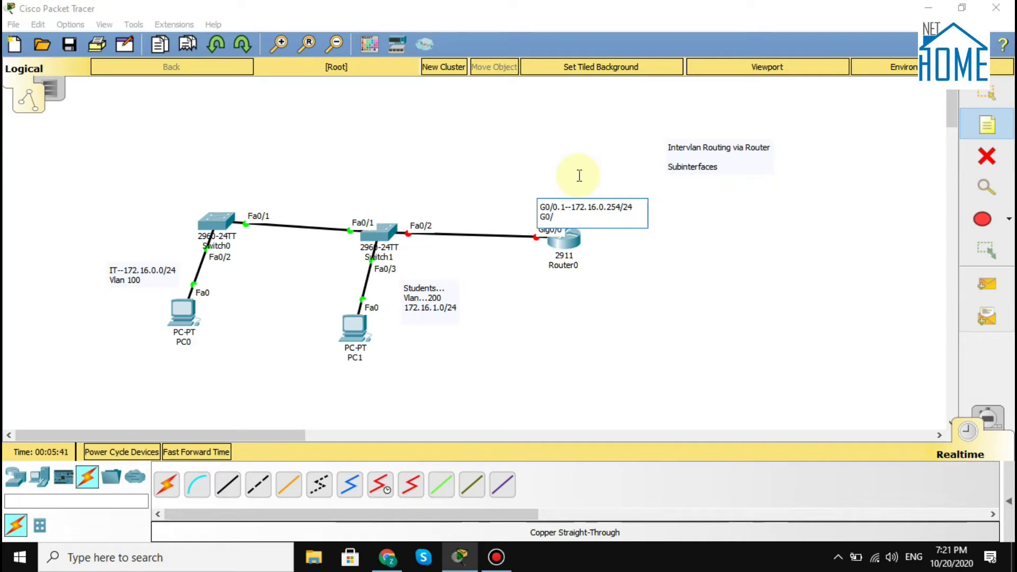
{"action": "type", "text": "0.2--172.16.1.254/24"}
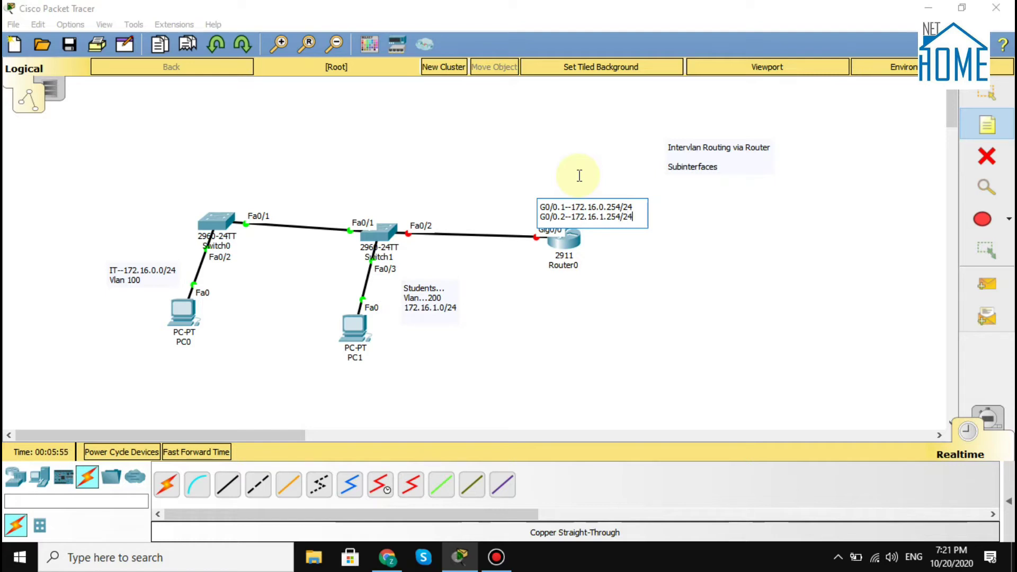
Step: Move the subinterface address note up, clear of Router0's port label, and shift PC1 slightly away from PC0
{"action": "left_click", "coordinate": [986, 93]}
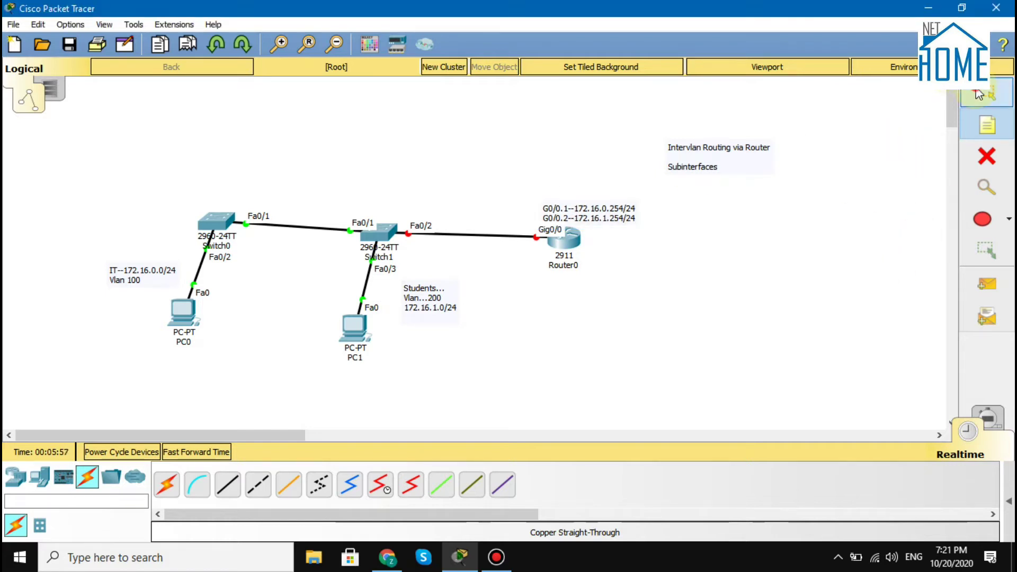
{"action": "left_click_drag", "start_coordinate": [588, 213], "coordinate": [568, 189]}
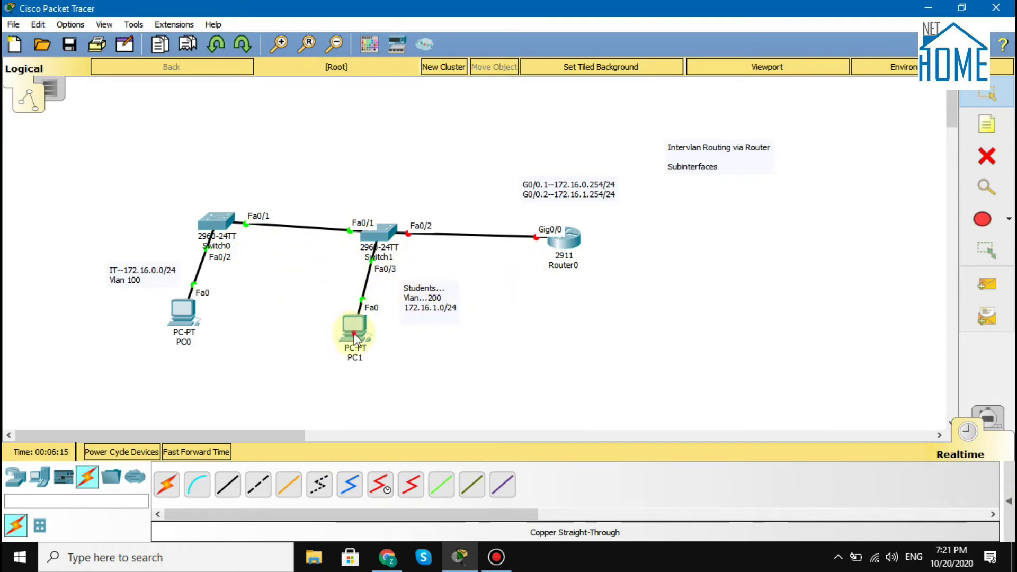
{"action": "left_click_drag", "start_coordinate": [353, 333], "coordinate": [368, 335]}
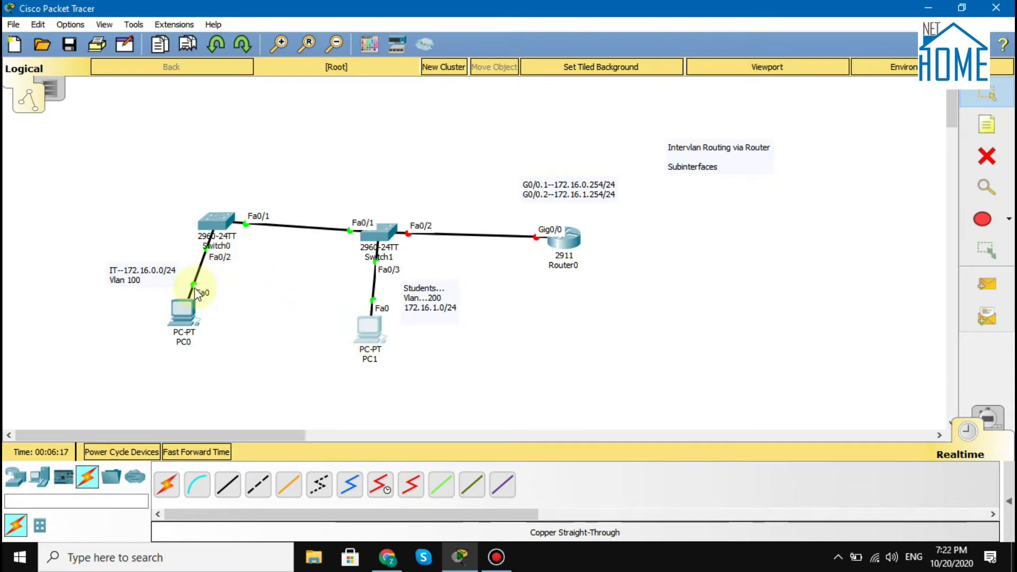
Step: Add a note listing "Vlans Creation", "Port Assigning", "Trunking" and "Router Configurtion" on separate lines, positioned just below the Subinterfaces note
{"action": "left_click", "coordinate": [985, 126]}
{"action": "left_click", "coordinate": [662, 238]}
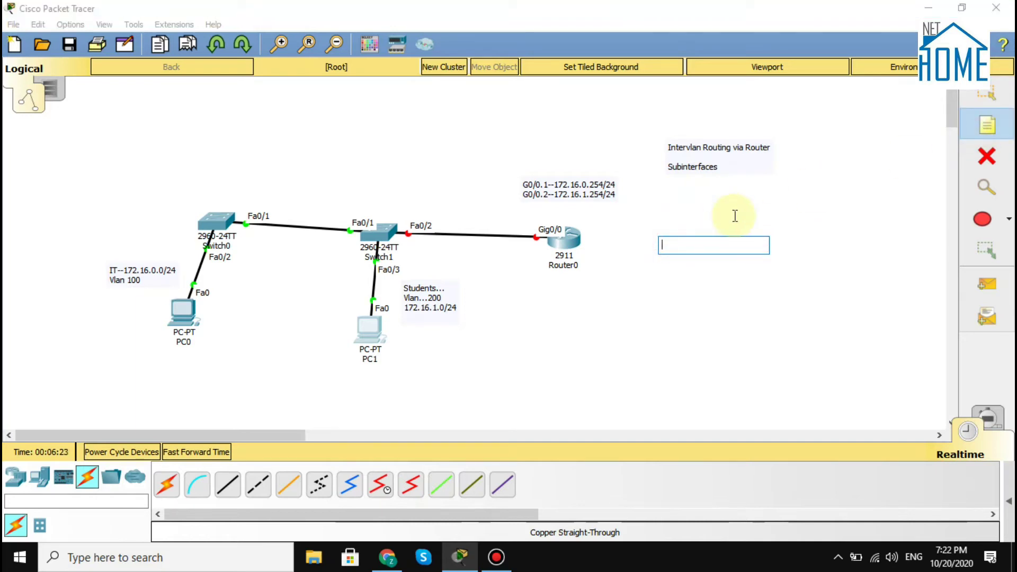
{"action": "type", "text": "Vlans "}
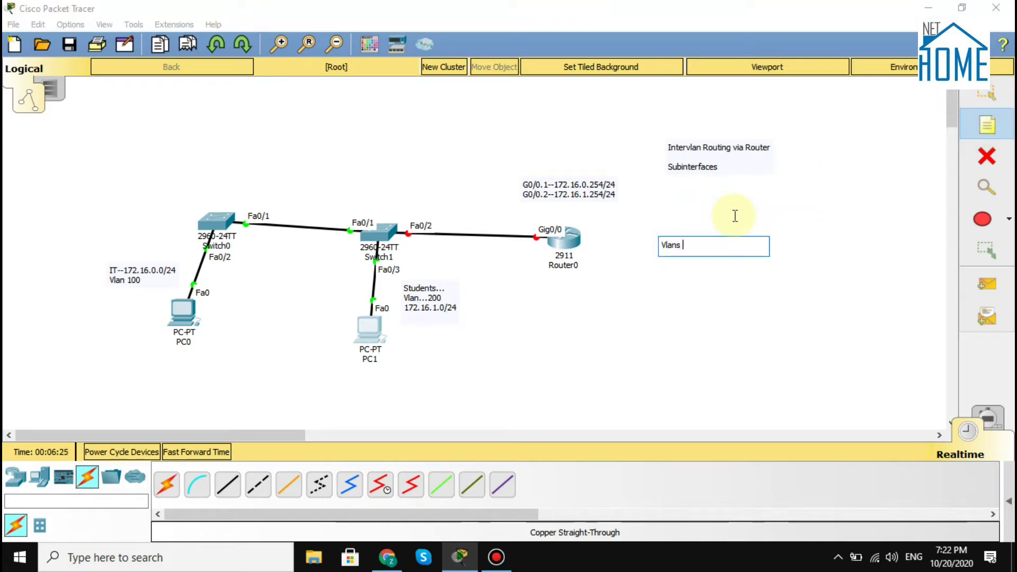
{"action": "type", "text": "Creation"}
{"action": "key", "text": "Return"}
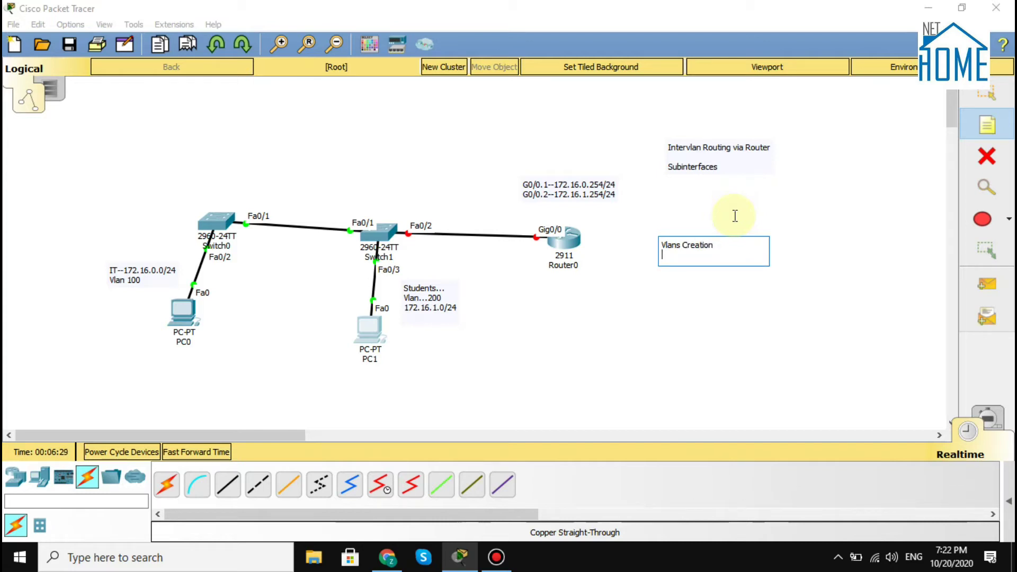
{"action": "type", "text": "Port Assigning"}
{"action": "key", "text": "Return"}
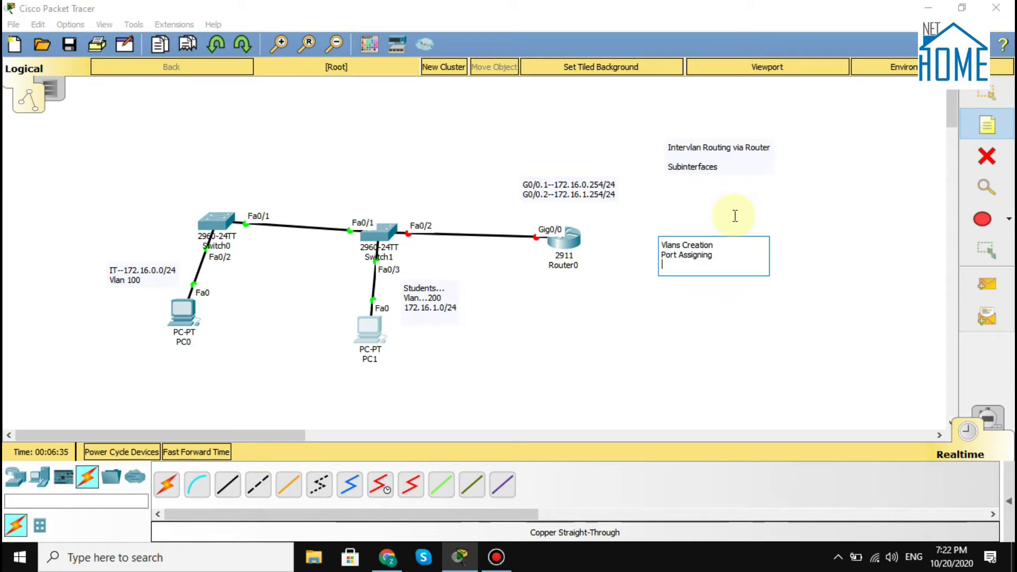
{"action": "type", "text": "Trunking"}
{"action": "key", "text": "Return"}
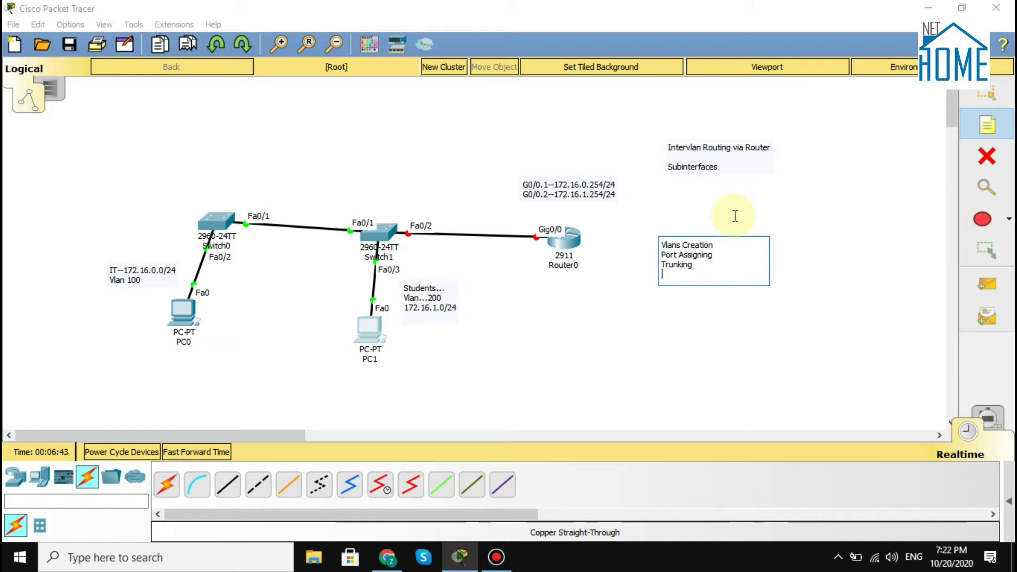
{"action": "type", "text": "Router Configurtion"}
{"action": "left_click", "coordinate": [979, 92]}
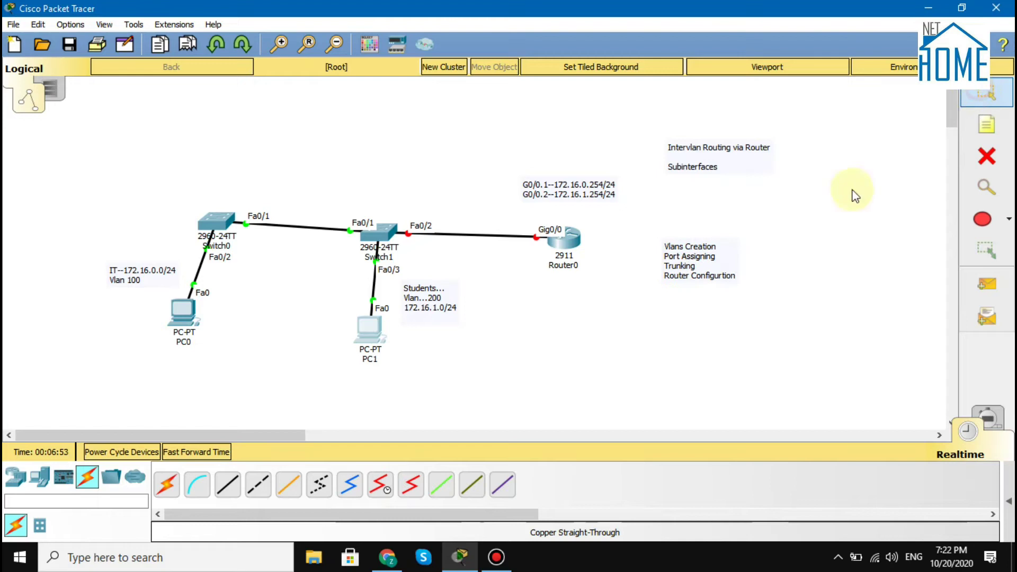
{"action": "left_click_drag", "start_coordinate": [675, 270], "coordinate": [687, 223]}
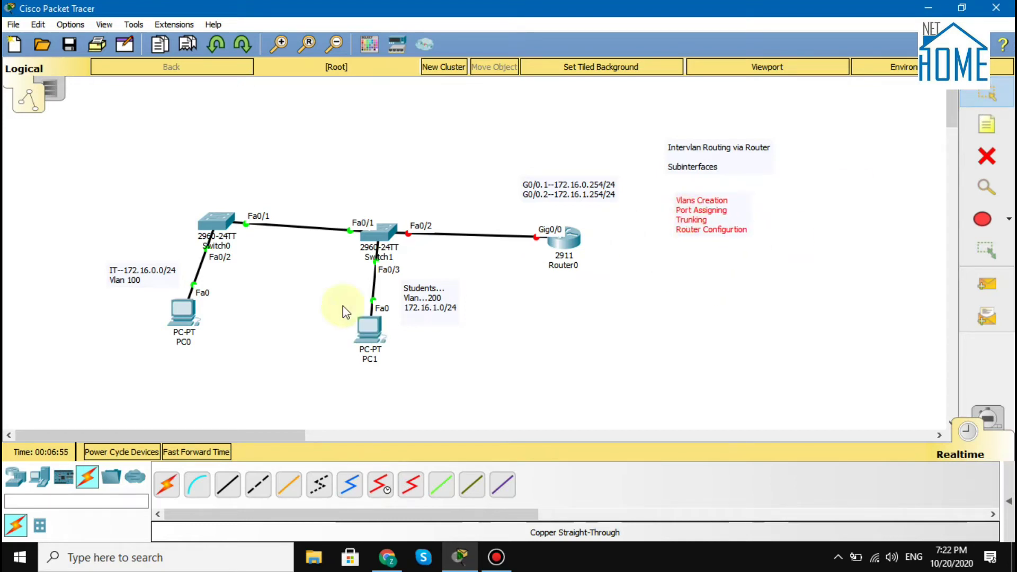
Step: Open Switch0's command line in a maximized window and start the console session
{"action": "left_click", "coordinate": [215, 220]}
{"action": "left_click", "coordinate": [419, 98]}
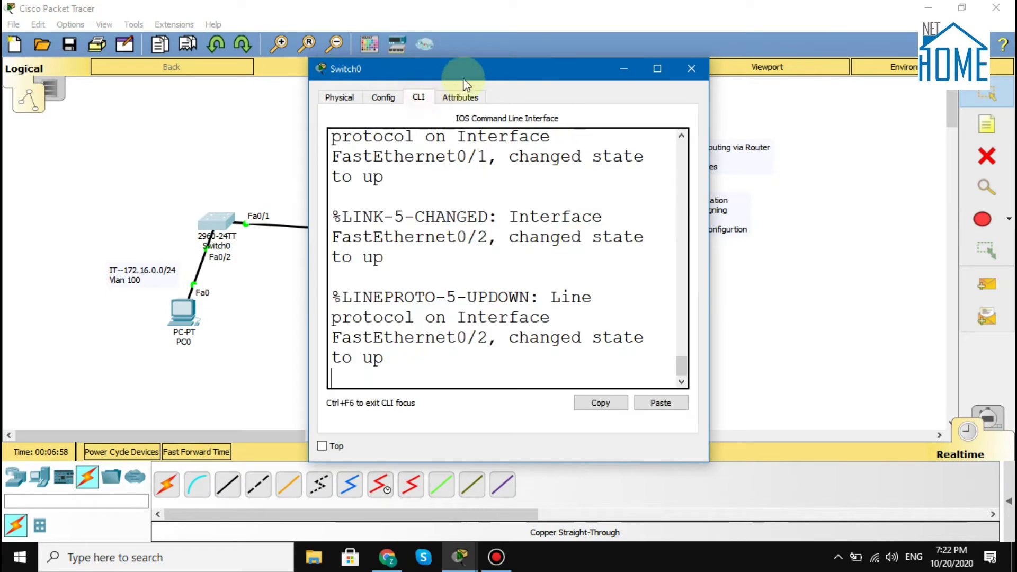
{"action": "left_click", "coordinate": [657, 68]}
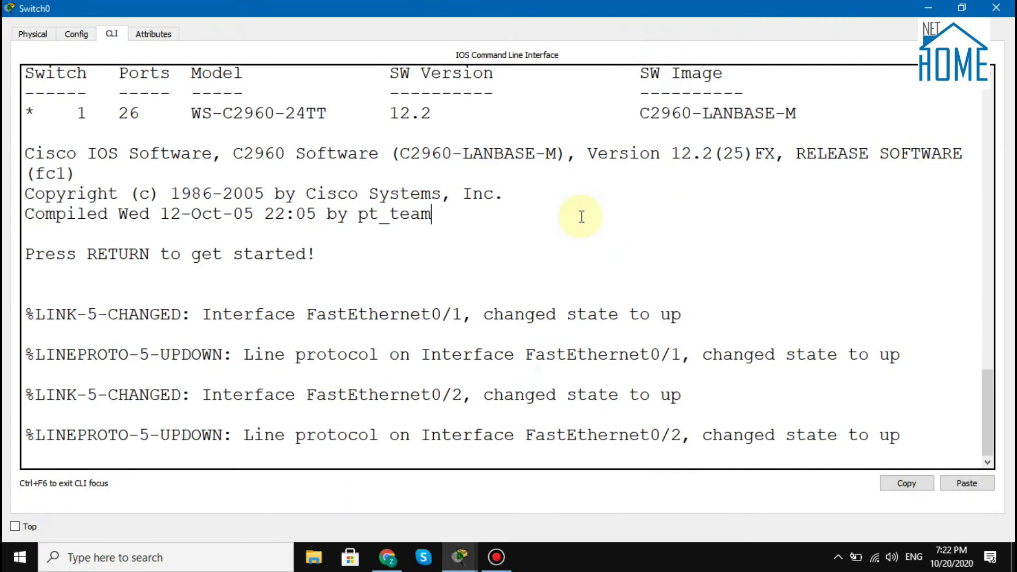
{"action": "key", "text": "Return"}
{"action": "key", "text": "Return"}
{"action": "key", "text": "Return"}
Step: Enter global configuration mode on Switch0 and set its hostname to Sw1
{"action": "type", "text": "en"}
{"action": "key", "text": "Return"}
{"action": "type", "text": "config t"}
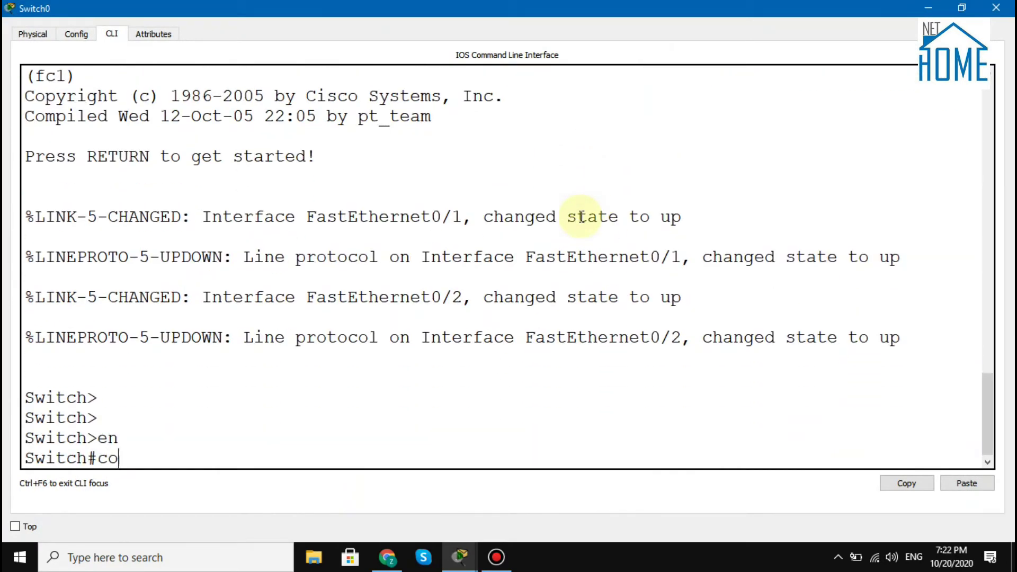
{"action": "key", "text": "Return"}
{"action": "type", "text": "hostn"}
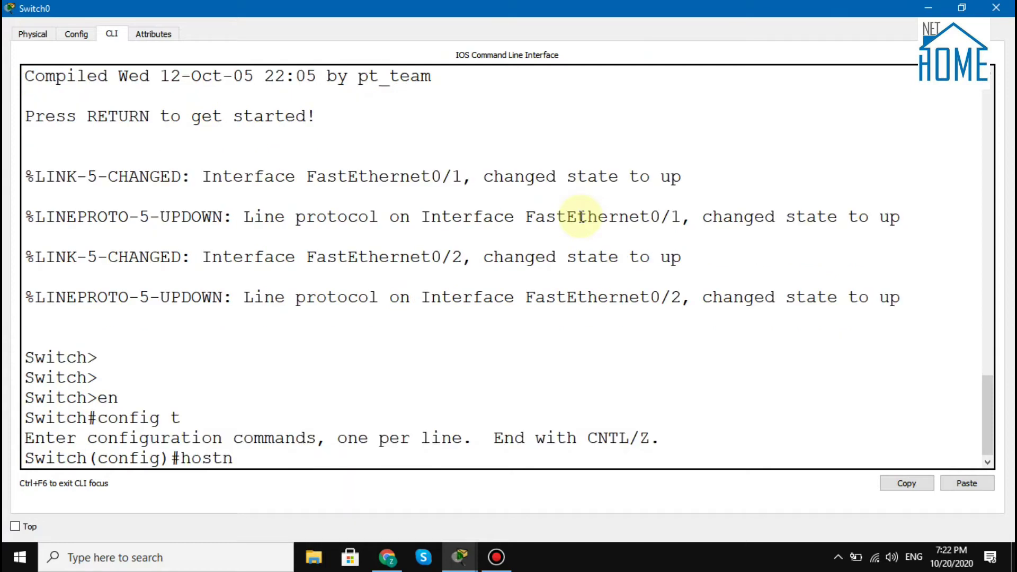
{"action": "type", "text": "ame Sw1"}
{"action": "key", "text": "Return"}
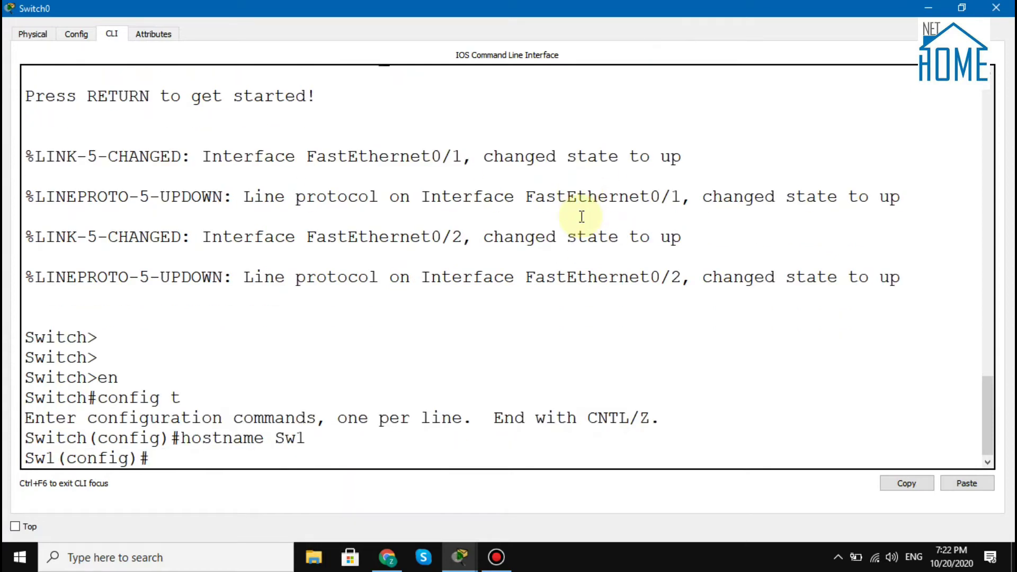
Step: Create VLAN 100 named IT and VLAN 200 named Students on Sw1
{"action": "type", "text": "vlan 100"}
{"action": "key", "text": "Return"}
{"action": "type", "text": "name IT"}
{"action": "key", "text": "Return"}
{"action": "type", "text": "vlan 200"}
{"action": "key", "text": "Return"}
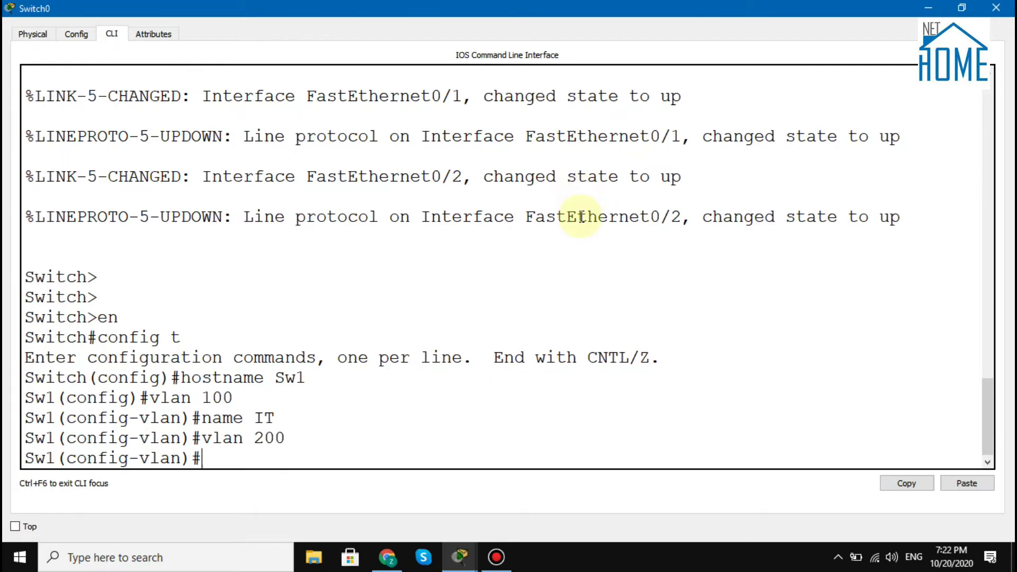
{"action": "type", "text": "name Students"}
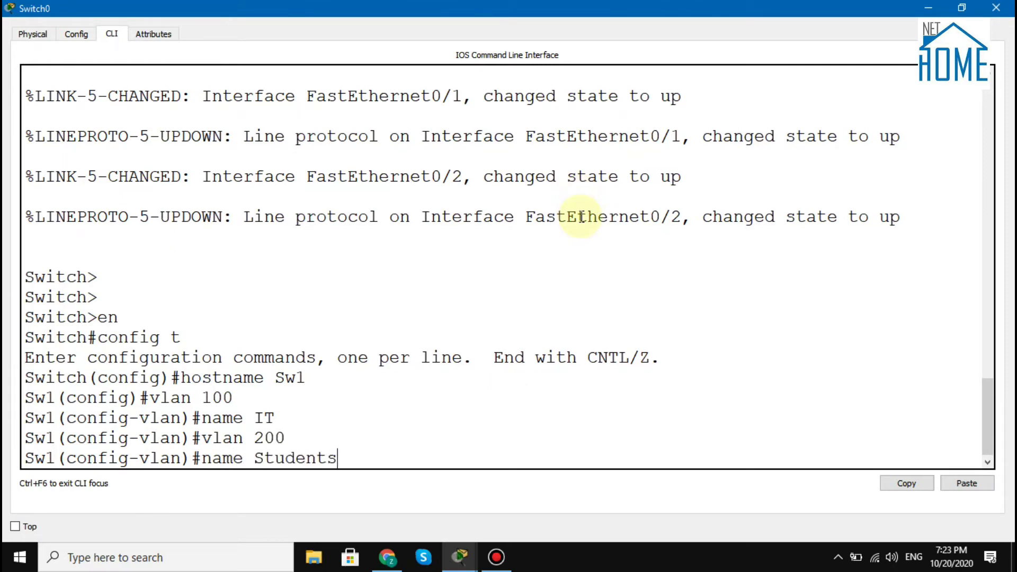
{"action": "key", "text": "Return"}
Step: Display Sw1's full VLAN table from configuration mode and glance at the topology behind the console
{"action": "type", "text": "do w"}
{"action": "key", "text": "BackSpace"}
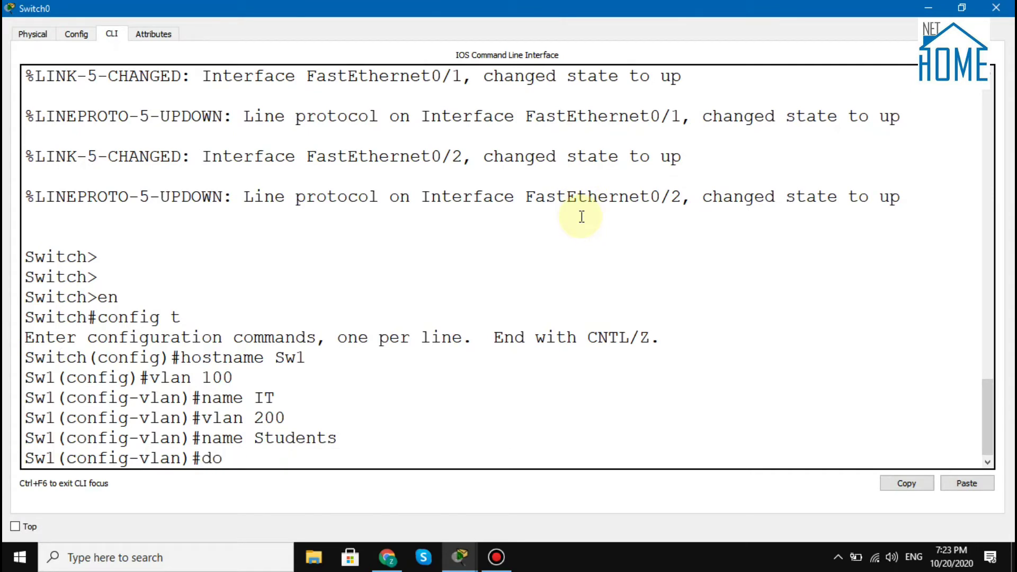
{"action": "type", "text": "sh vlan"}
{"action": "key", "text": "Return"}
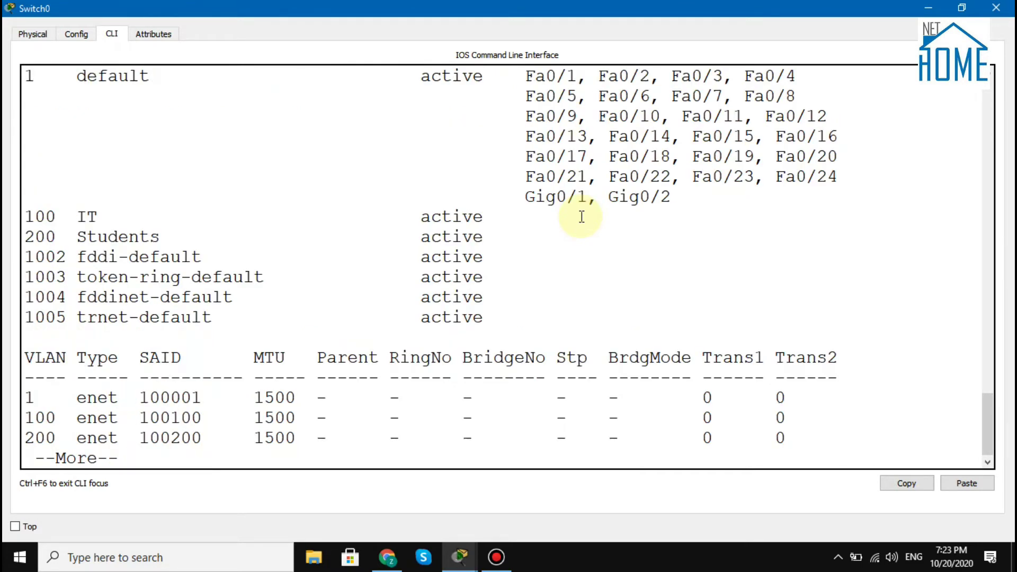
{"action": "key", "text": "space"}
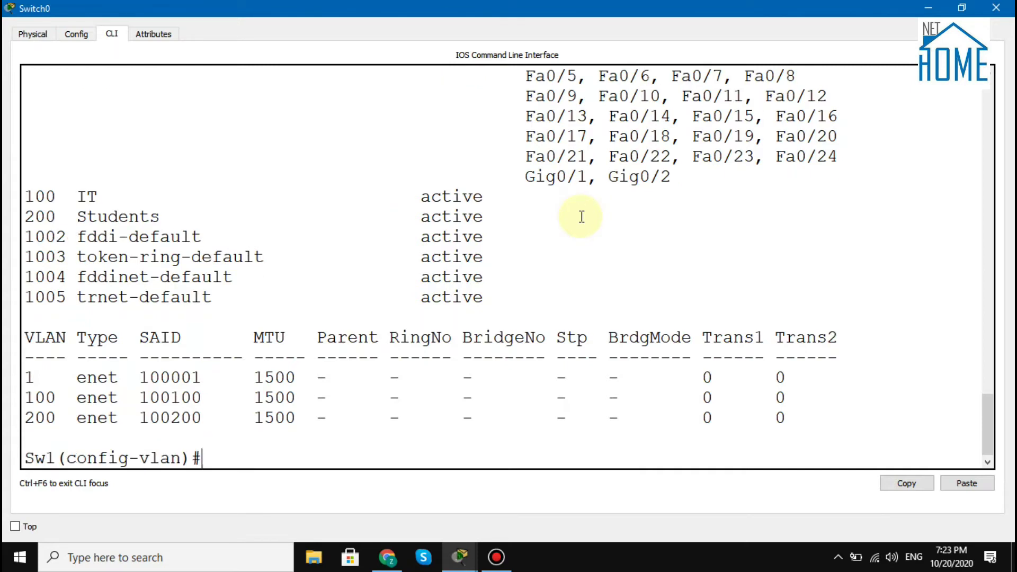
{"action": "left_click_drag", "start_coordinate": [731, 10], "coordinate": [596, 61]}
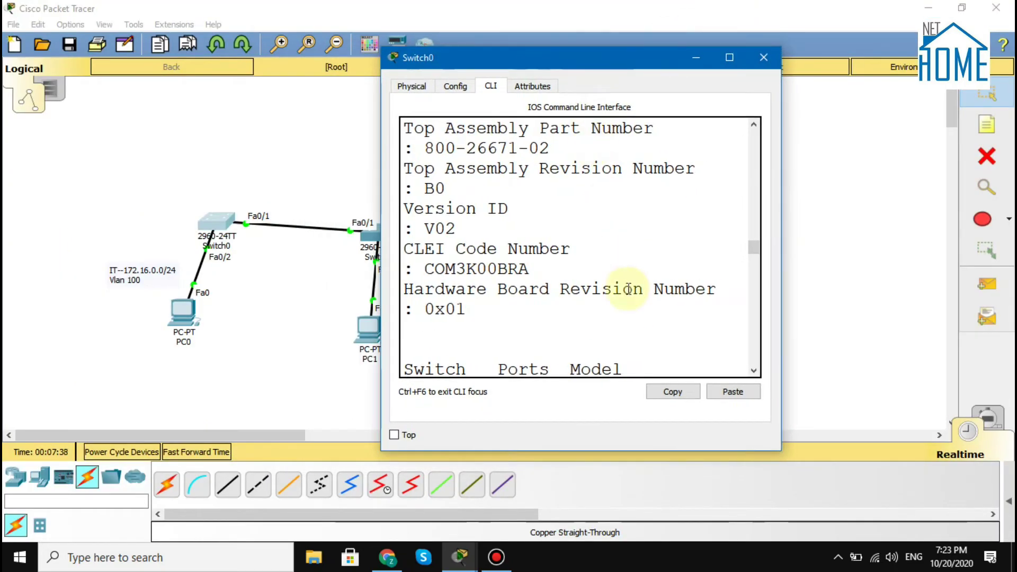
{"action": "left_click", "coordinate": [736, 56]}
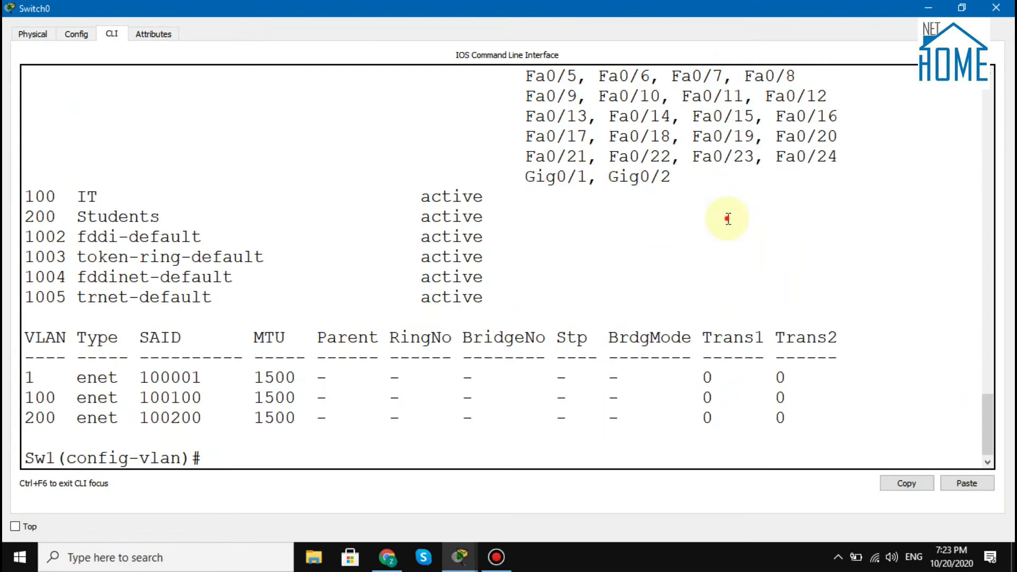
Step: Enter interface Fa0/2 on Sw1 and set its switchport mode to access
{"action": "type", "text": "int fa0/2"}
{"action": "key", "text": "Return"}
{"action": "type", "text": "sw"}
{"action": "key", "text": "Tab"}
{"action": "type", "text": "m"}
{"action": "type", "text": "o"}
{"action": "key", "text": "Tab"}
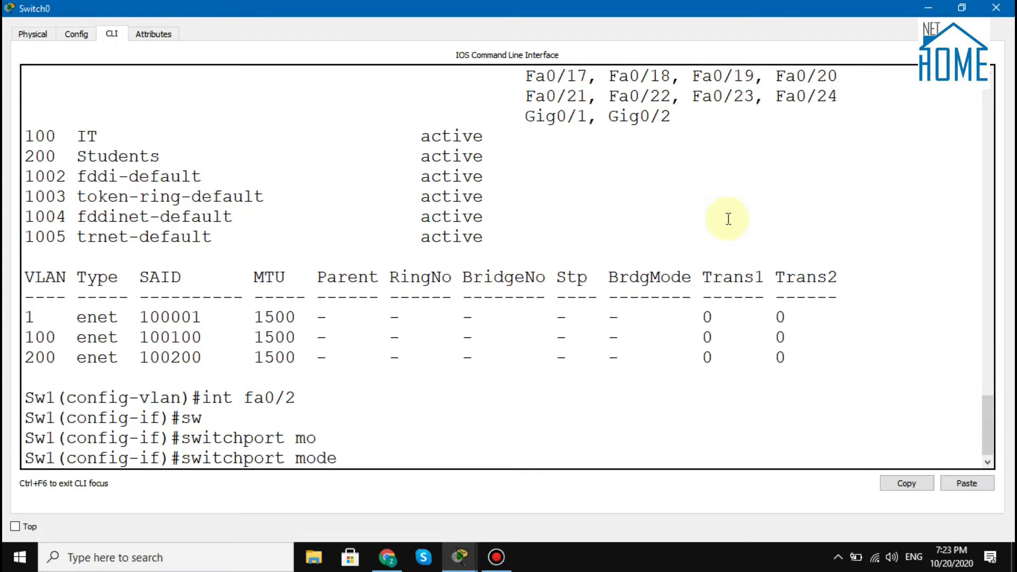
{"action": "type", "text": "a"}
{"action": "key", "text": "Tab"}
{"action": "key", "text": "Return"}
Step: Assign Sw1's Fa0/2 access port to VLAN 100 and return to global configuration mode
{"action": "type", "text": "sw"}
{"action": "key", "text": "Tab"}
{"action": "type", "text": "ac"}
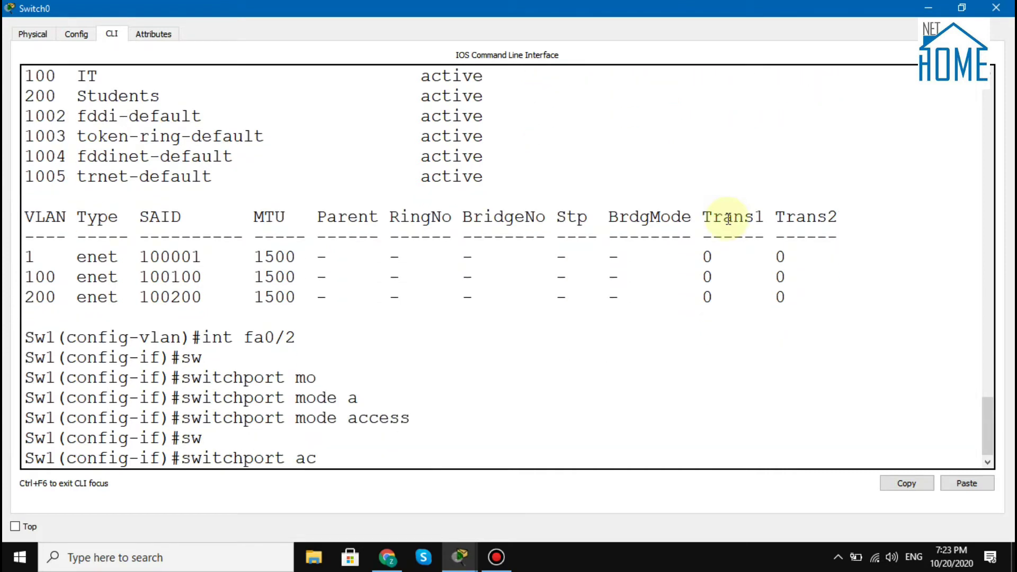
{"action": "key", "text": "Tab"}
{"action": "type", "text": "vl"}
{"action": "key", "text": "Tab"}
{"action": "type", "text": "100"}
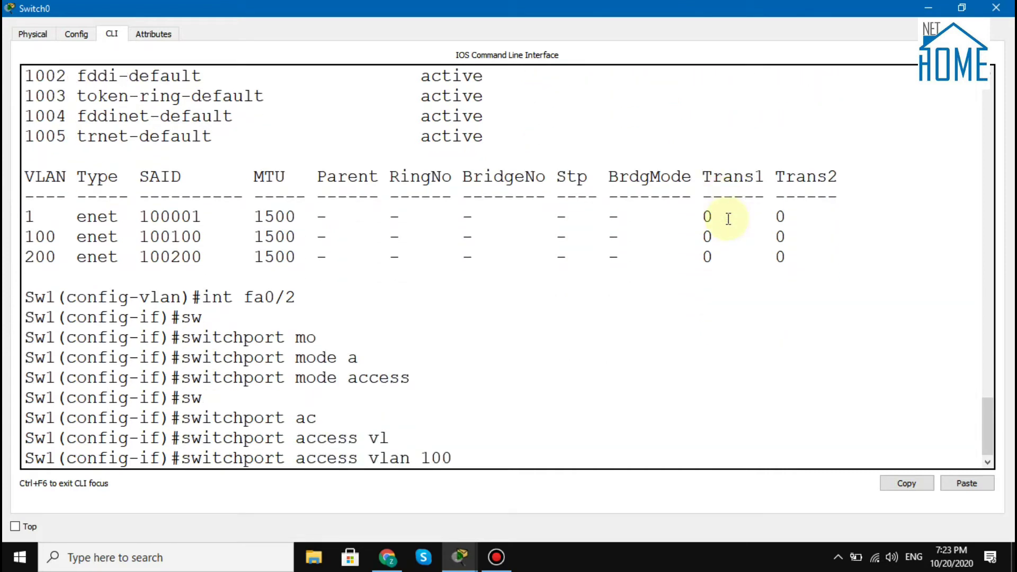
{"action": "key", "text": "Return"}
{"action": "type", "text": "exit"}
{"action": "key", "text": "Return"}
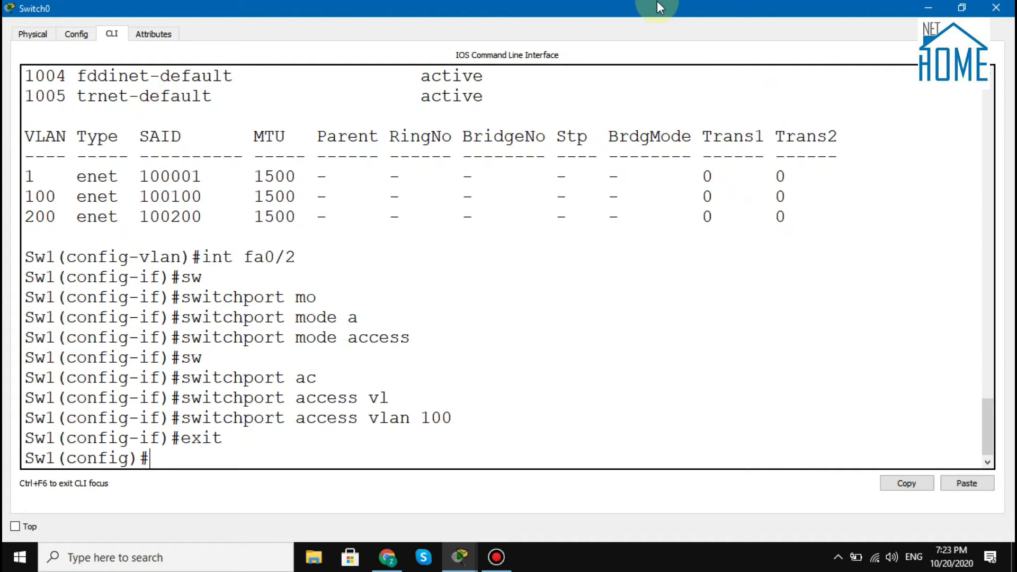
Step: Check Sw1's uplink port in the topology and set interface Fa0/1 to trunk mode
{"action": "left_click_drag", "start_coordinate": [657, 5], "coordinate": [460, 53]}
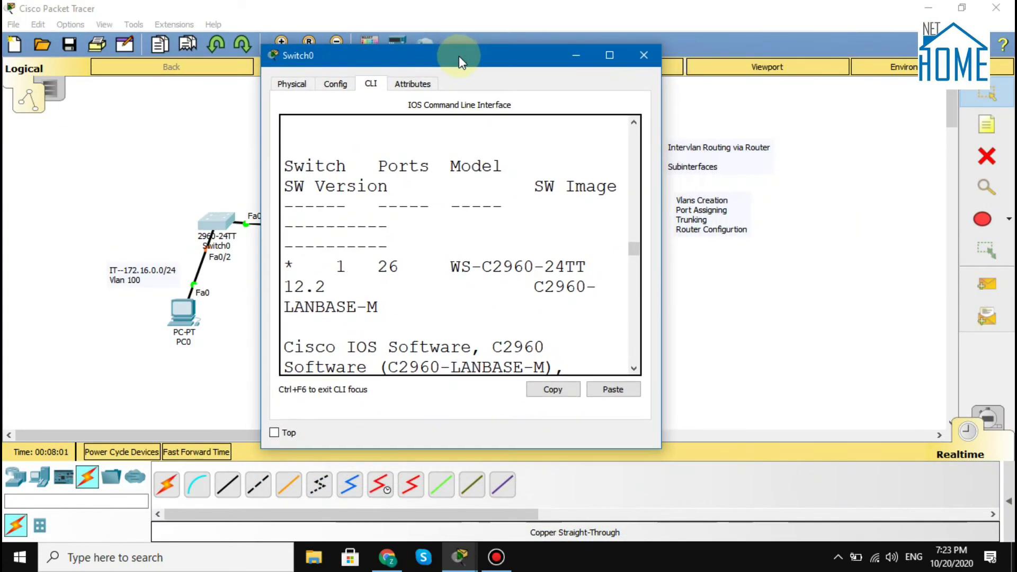
{"action": "double_click", "coordinate": [461, 53]}
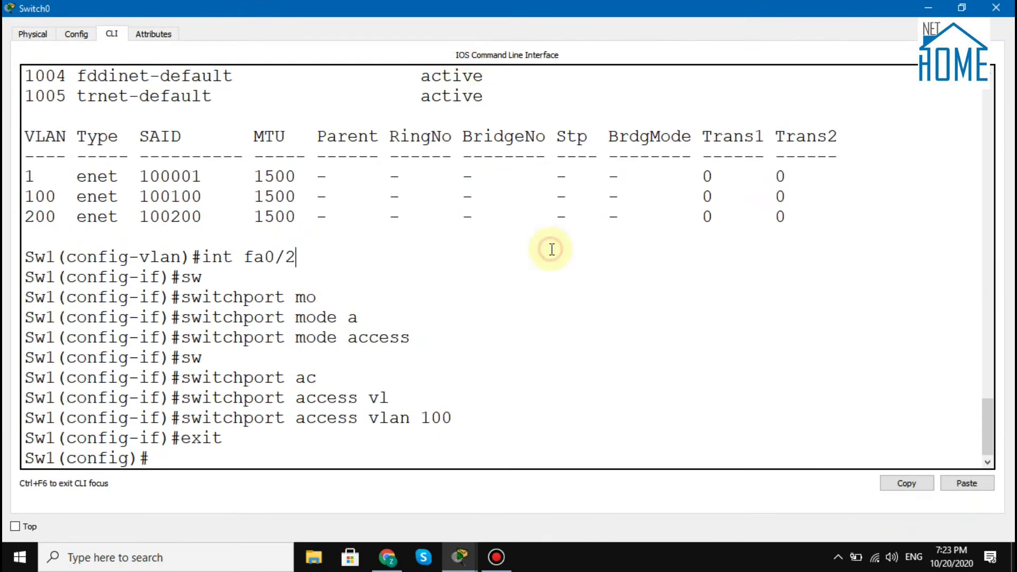
{"action": "type", "text": "int fa0/1"}
{"action": "key", "text": "Return"}
{"action": "type", "text": "switchport m"}
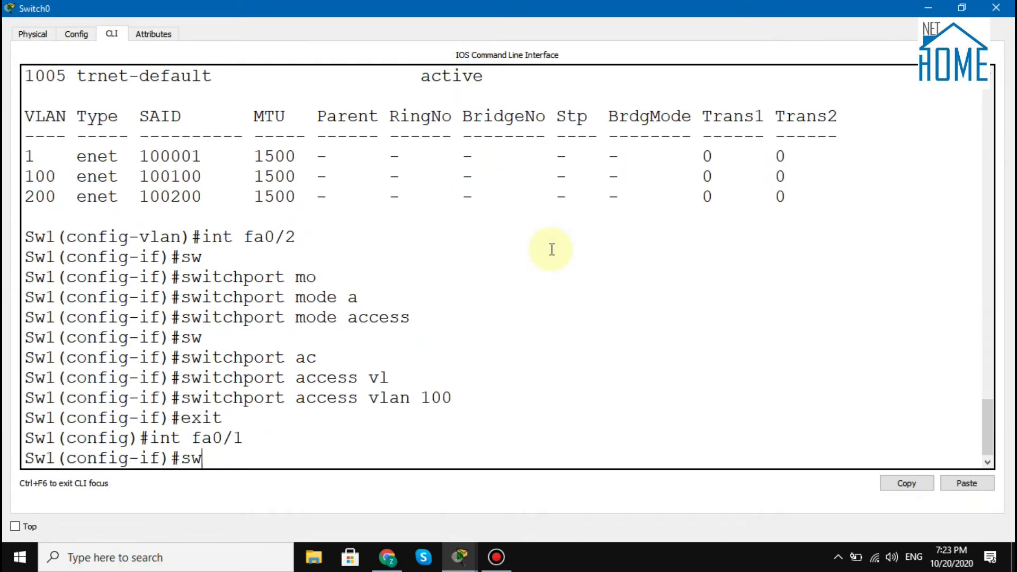
{"action": "key", "text": "Tab"}
{"action": "type", "text": "m"}
{"action": "key", "text": "Tab"}
{"action": "type", "text": "t"}
{"action": "key", "text": "Tab"}
{"action": "key", "text": "Return"}
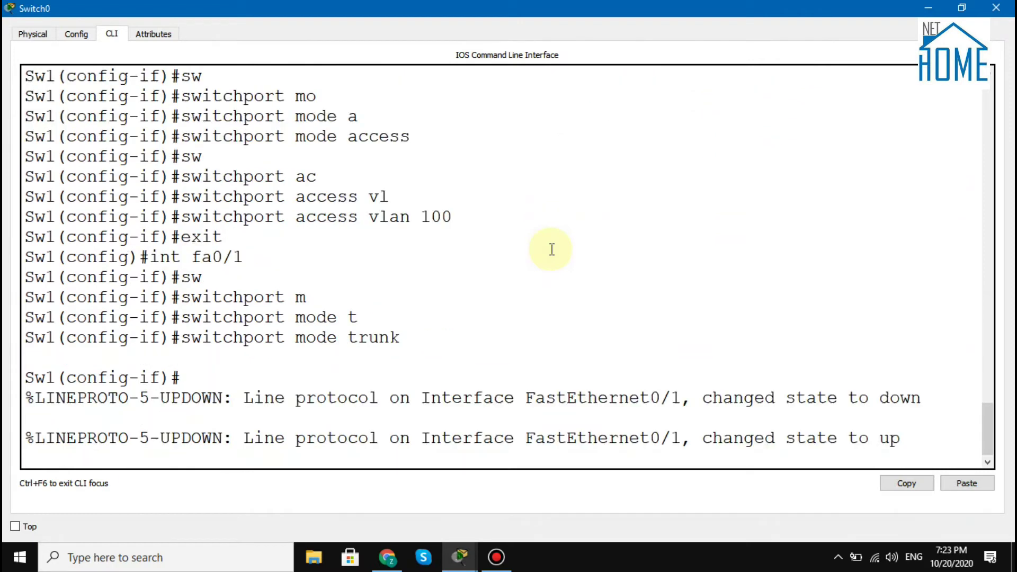
{"action": "key", "text": "Return"}
{"action": "key", "text": "Return"}
Step: Allow all VLANs on Sw1's Fa0/1 trunk
{"action": "type", "text": "sw"}
{"action": "key", "text": "Tab"}
{"action": "type", "text": "tr"}
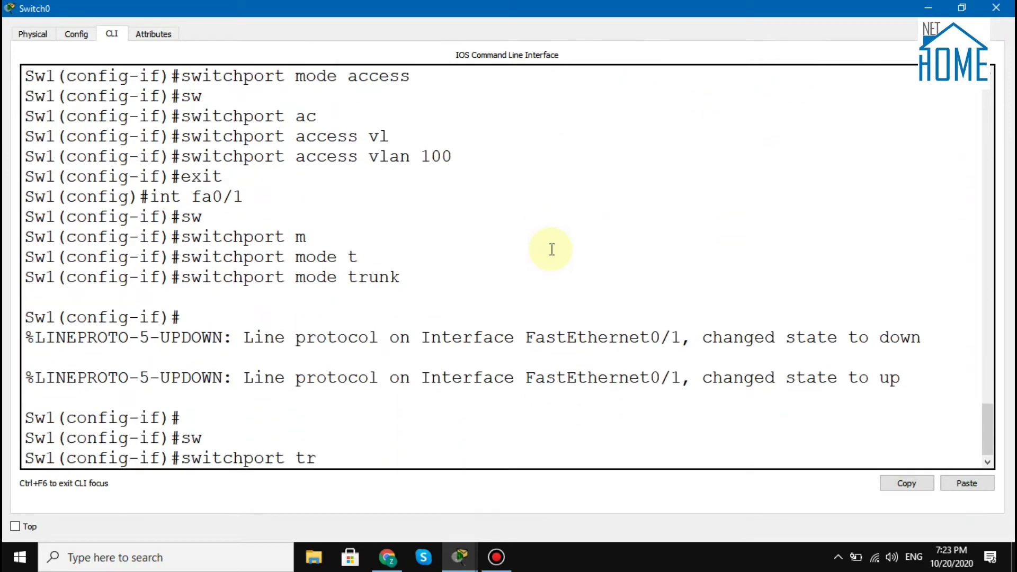
{"action": "key", "text": "Tab"}
{"action": "type", "text": "al"}
{"action": "key", "text": "Tab"}
{"action": "type", "text": "vl"}
{"action": "key", "text": "Tab"}
{"action": "type", "text": "a"}
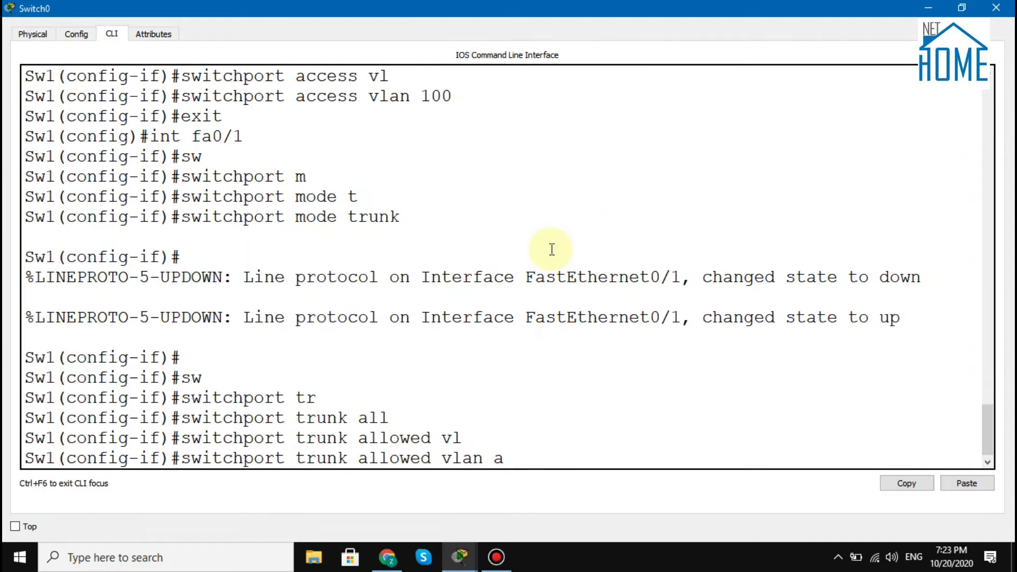
{"action": "type", "text": "ll"}
{"action": "key", "text": "Return"}
Step: Leave configuration mode on Sw1, save the running configuration with wr and close the switch window
{"action": "type", "text": "e"}
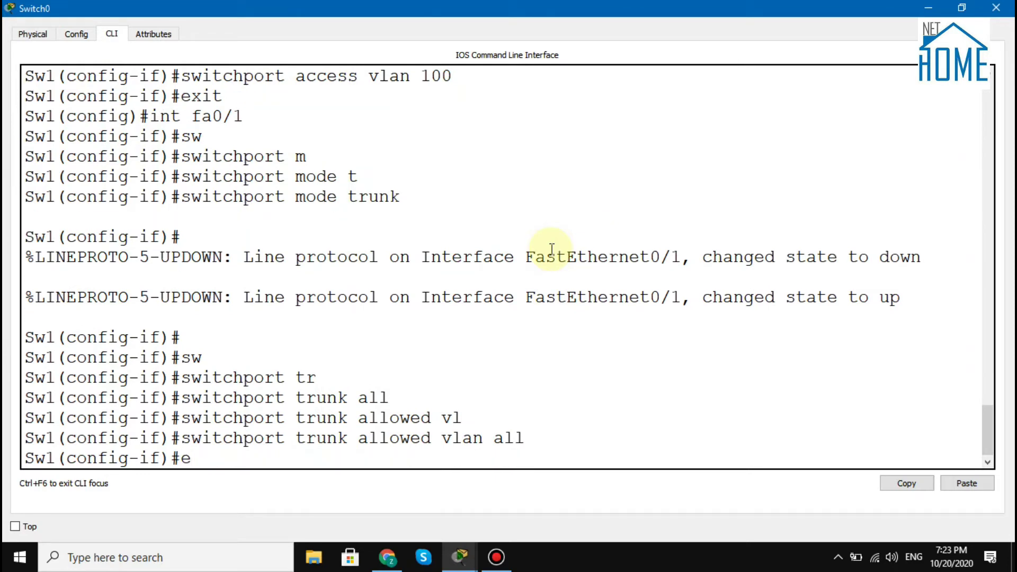
{"action": "type", "text": "nd"}
{"action": "key", "text": "Return"}
{"action": "key", "text": "Return"}
{"action": "type", "text": "wr"}
{"action": "key", "text": "Return"}
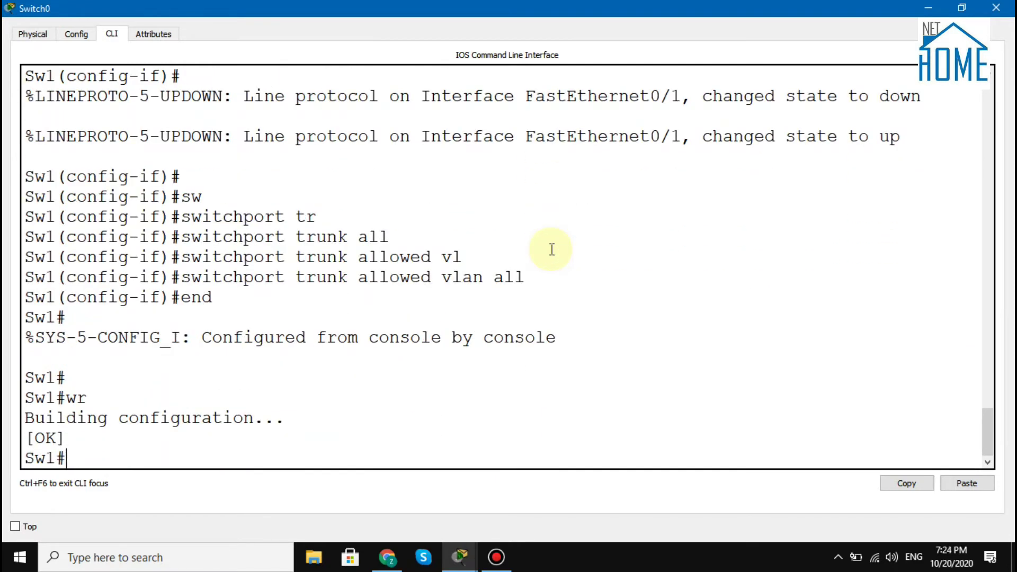
{"action": "left_click", "coordinate": [995, 7]}
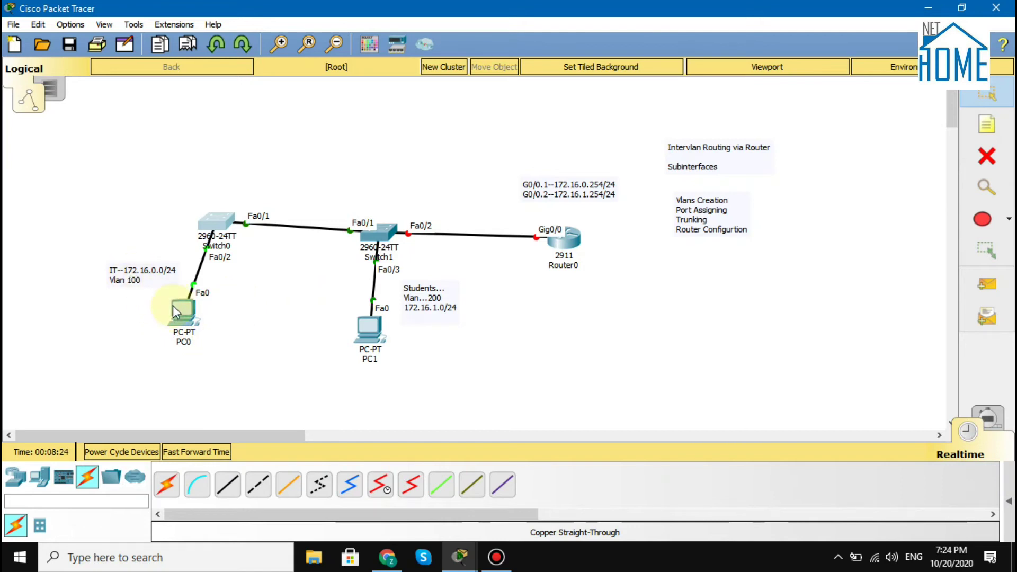
Step: Give PC0 the static IP address 172.16.0.1 with subnet mask 255.255.255.0
{"action": "left_click", "coordinate": [186, 320]}
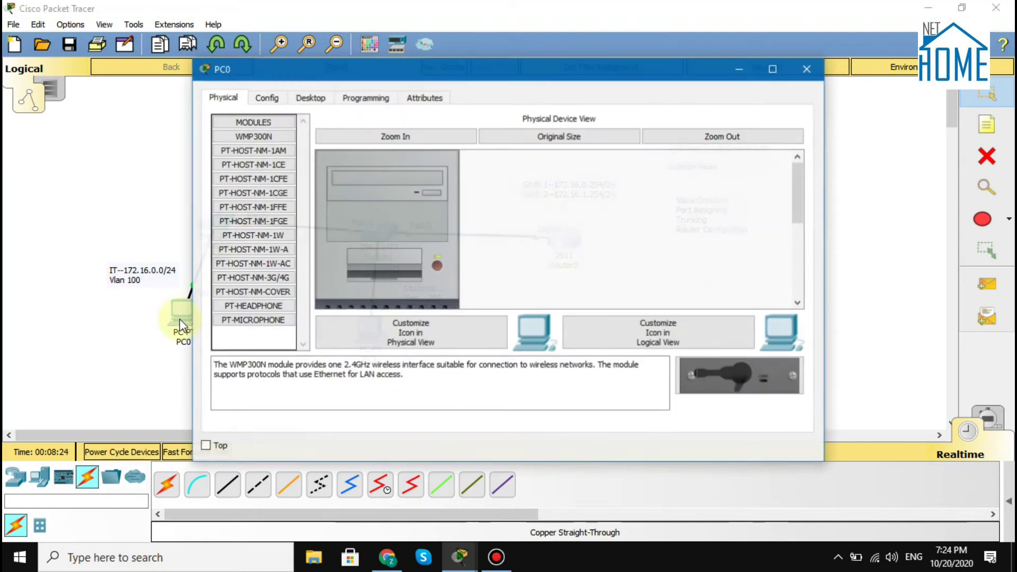
{"action": "left_click", "coordinate": [310, 96]}
{"action": "left_click", "coordinate": [276, 164]}
{"action": "left_click", "coordinate": [421, 180]}
{"action": "type", "text": "172.16.0.1"}
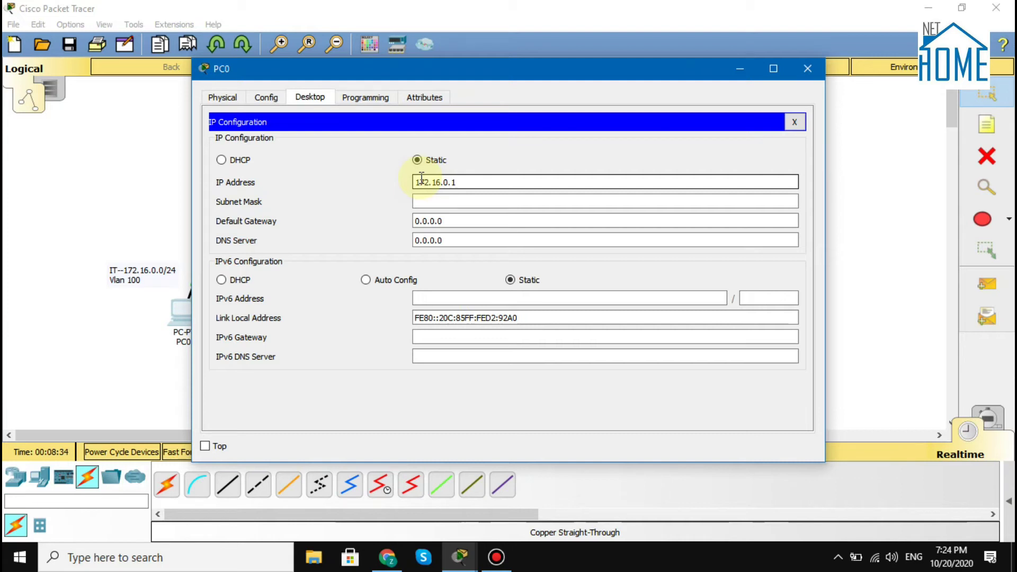
{"action": "key", "text": "Tab"}
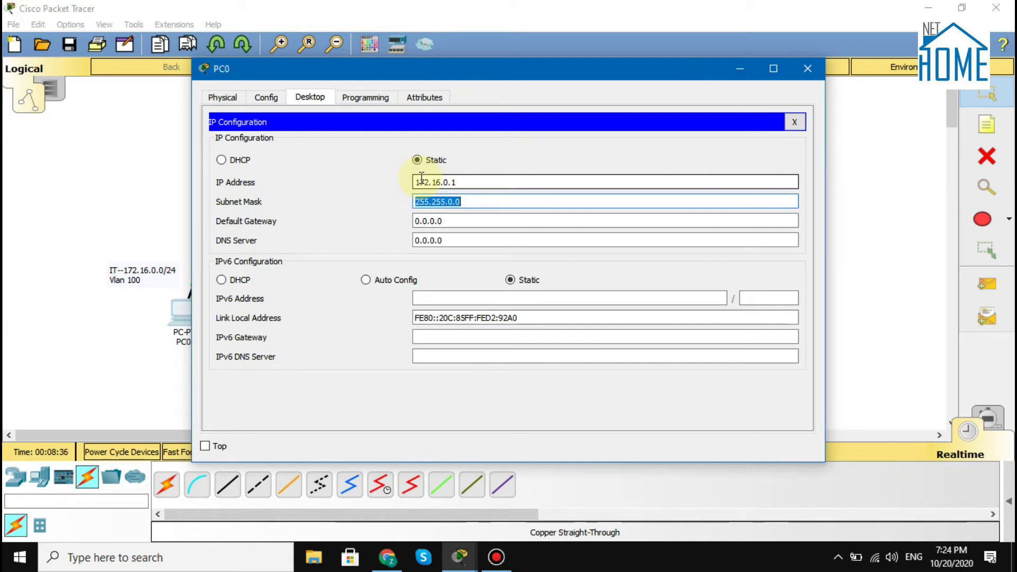
{"action": "key", "text": "End"}
{"action": "key", "text": "BackSpace"}
{"action": "key", "text": "BackSpace"}
{"action": "key", "text": "BackSpace"}
{"action": "type", "text": "255"}
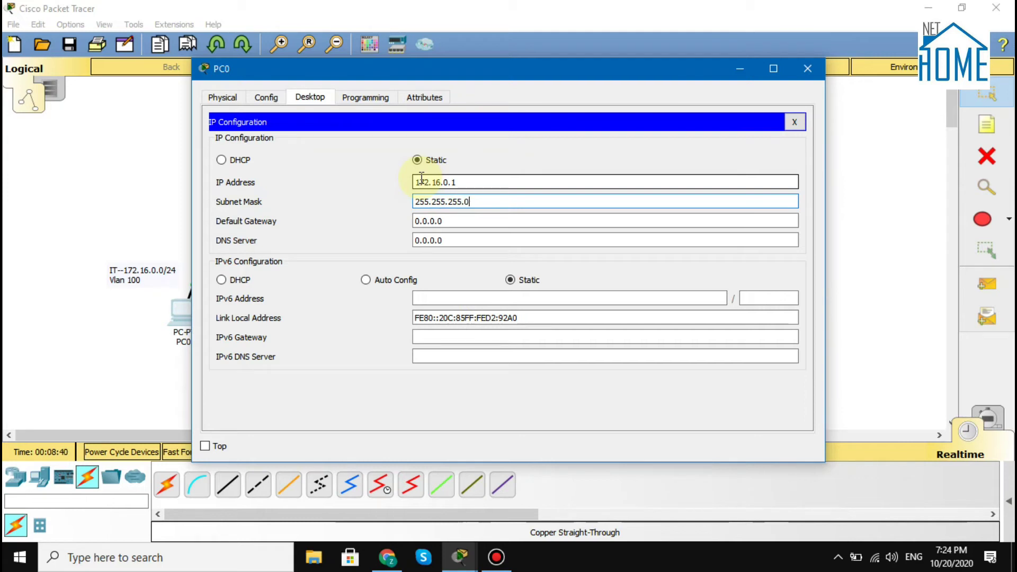
Step: Set PC0's default gateway to 172.16.0.254 and close its configuration window
{"action": "key", "text": "Tab"}
{"action": "type", "text": "172"}
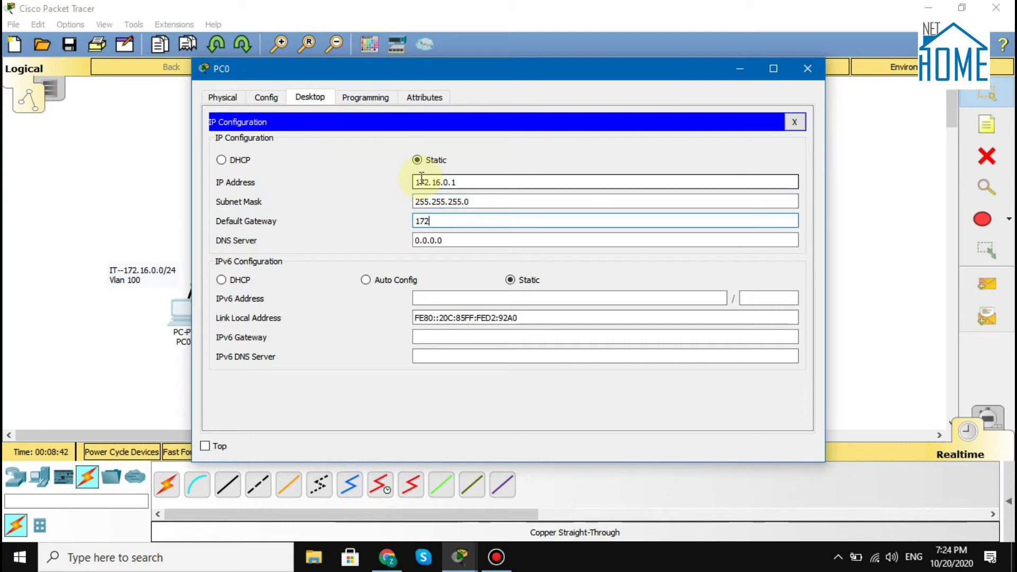
{"action": "type", "text": ".16.0.254"}
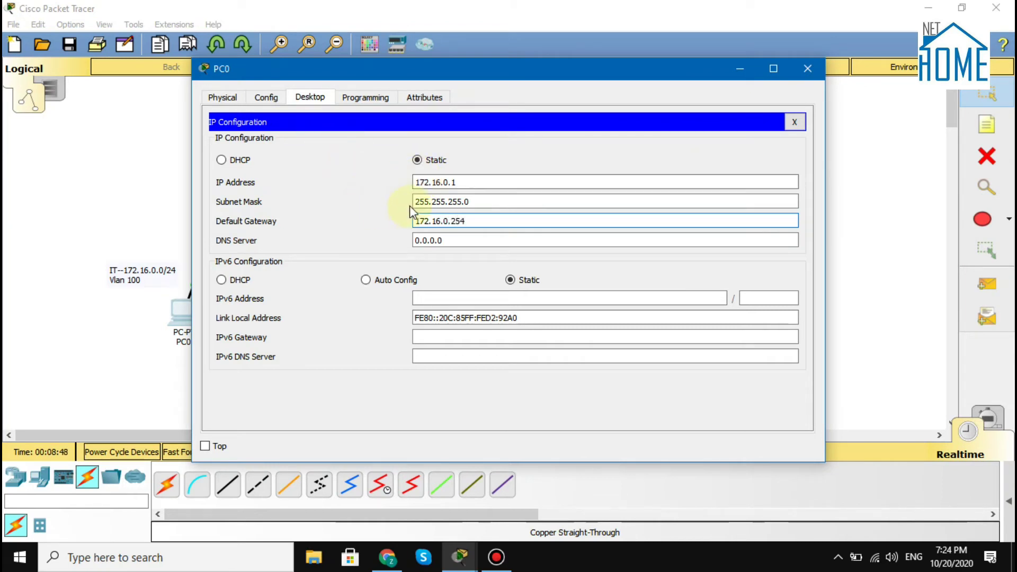
{"action": "left_click", "coordinate": [795, 122]}
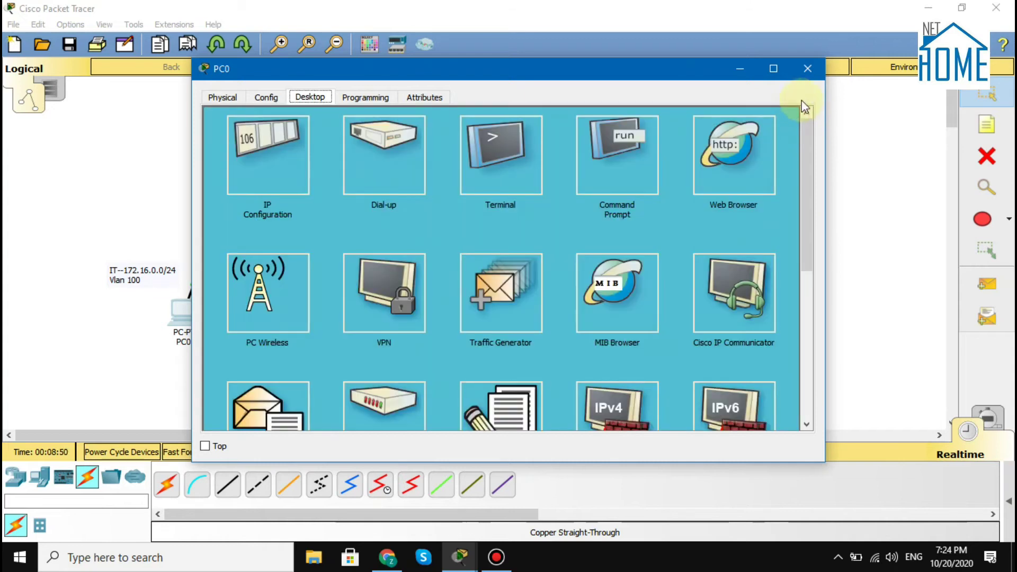
{"action": "left_click", "coordinate": [802, 70]}
Step: Open Switch1's command line in a maximized window and start the console session
{"action": "left_click_drag", "start_coordinate": [105, 200], "coordinate": [331, 365]}
{"action": "left_click", "coordinate": [373, 231]}
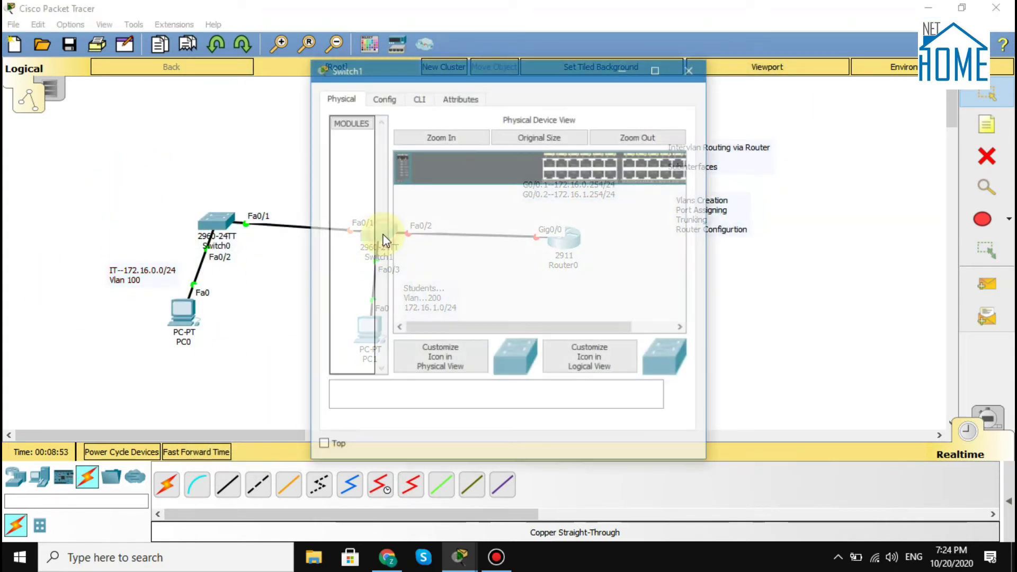
{"action": "left_click", "coordinate": [419, 97]}
{"action": "double_click", "coordinate": [454, 74]}
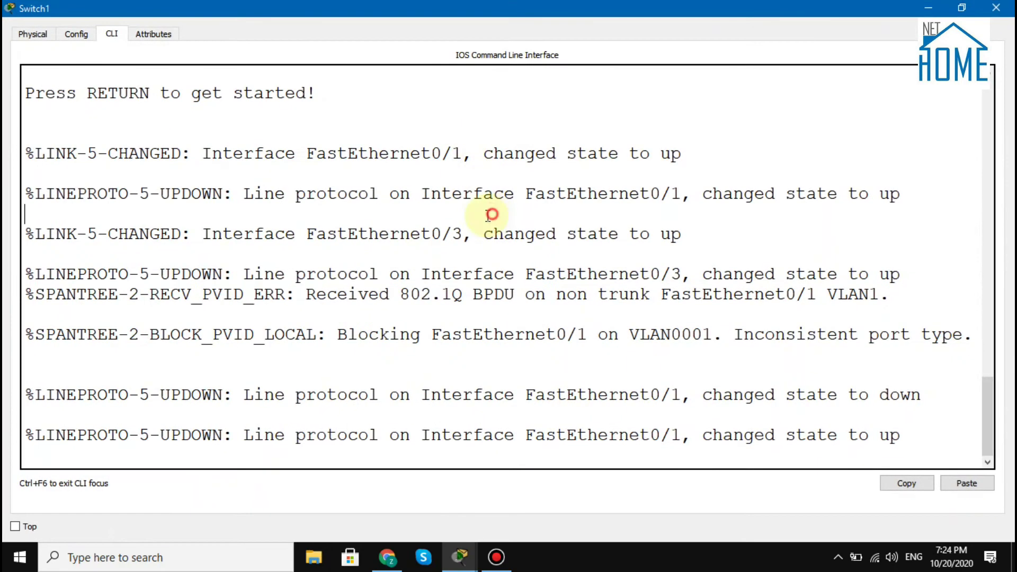
{"action": "key", "text": "Return"}
{"action": "key", "text": "Return"}
Step: Enter global configuration mode on Switch1 and set its hostname to Sw2
{"action": "type", "text": "en"}
{"action": "key", "text": "Return"}
{"action": "type", "text": "config t"}
{"action": "key", "text": "Return"}
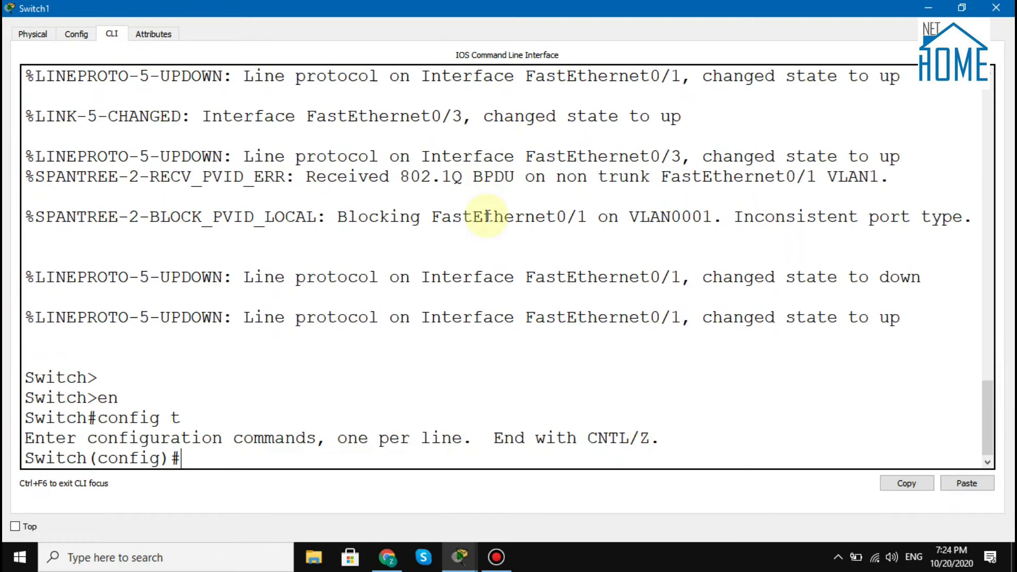
{"action": "type", "text": "hostname Sw"}
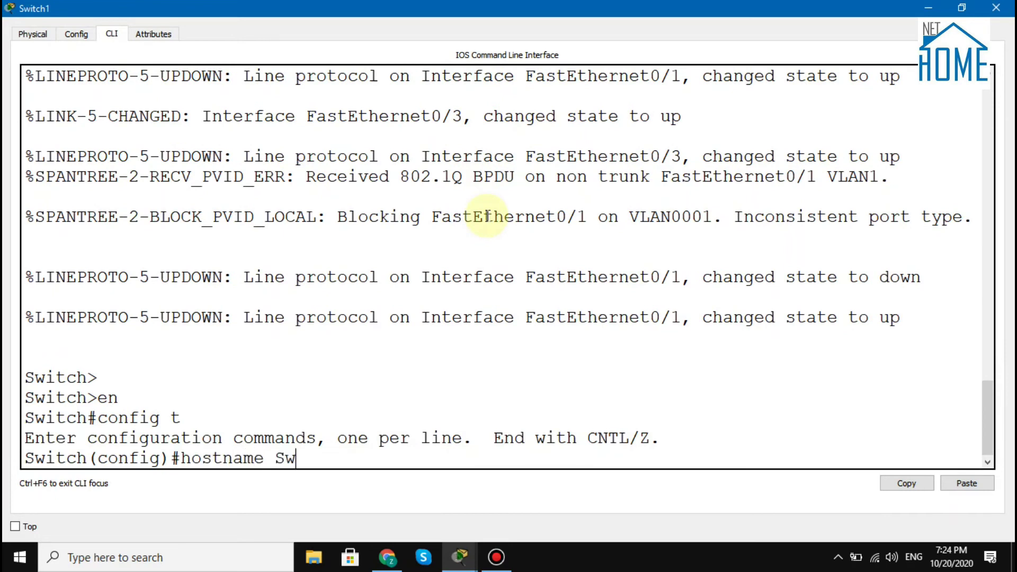
{"action": "type", "text": "2"}
{"action": "key", "text": "Return"}
Step: Create VLAN 100 named IT and VLAN 200 named Students on Sw2
{"action": "type", "text": "int"}
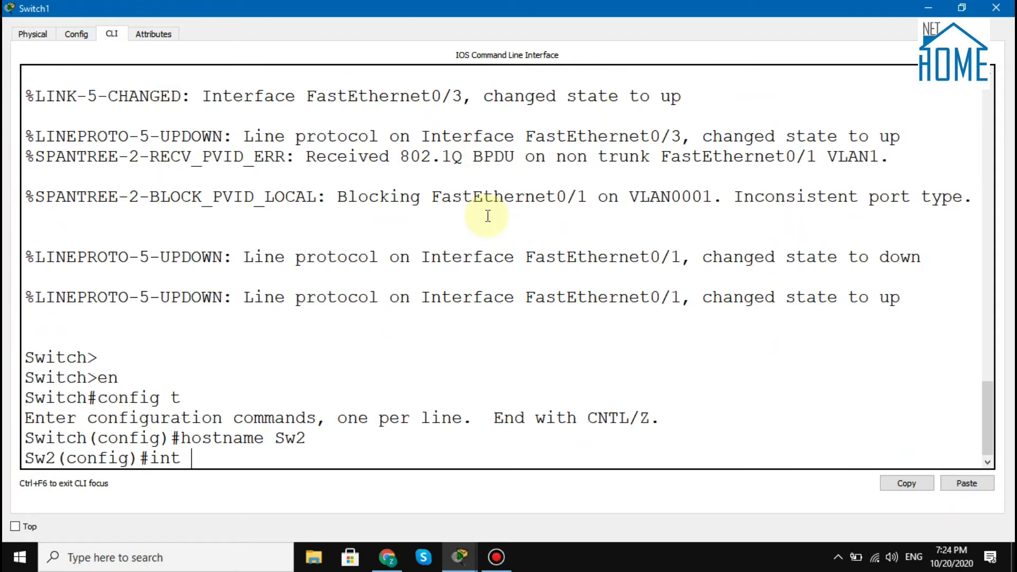
{"action": "key", "text": "BackSpace"}
{"action": "key", "text": "BackSpace"}
{"action": "key", "text": "BackSpace"}
{"action": "type", "text": "vlan 100"}
{"action": "key", "text": "Return"}
{"action": "type", "text": "name IT"}
{"action": "key", "text": "Return"}
{"action": "type", "text": "vlan 200"}
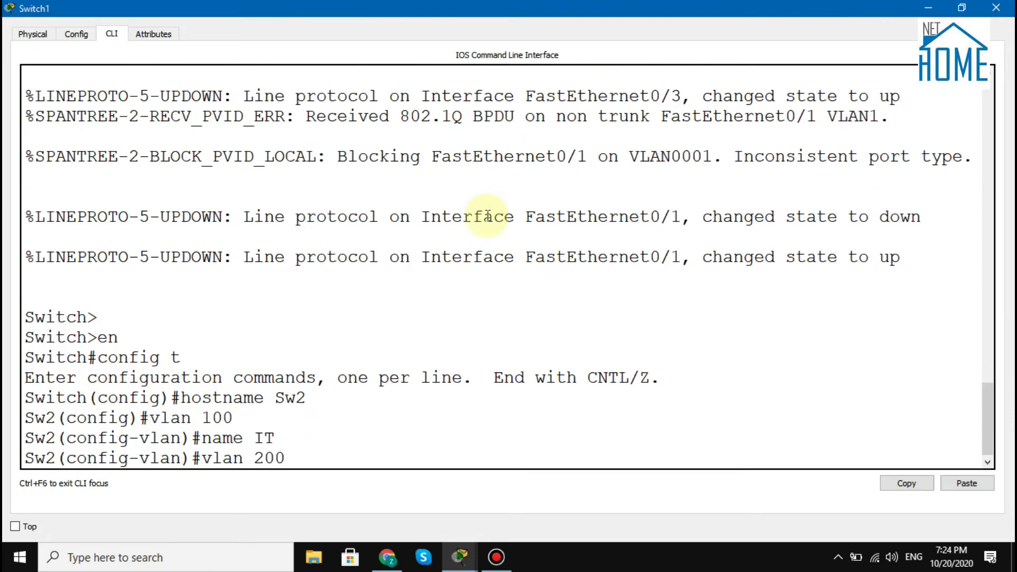
{"action": "key", "text": "Return"}
{"action": "type", "text": "name Students"}
{"action": "key", "text": "Return"}
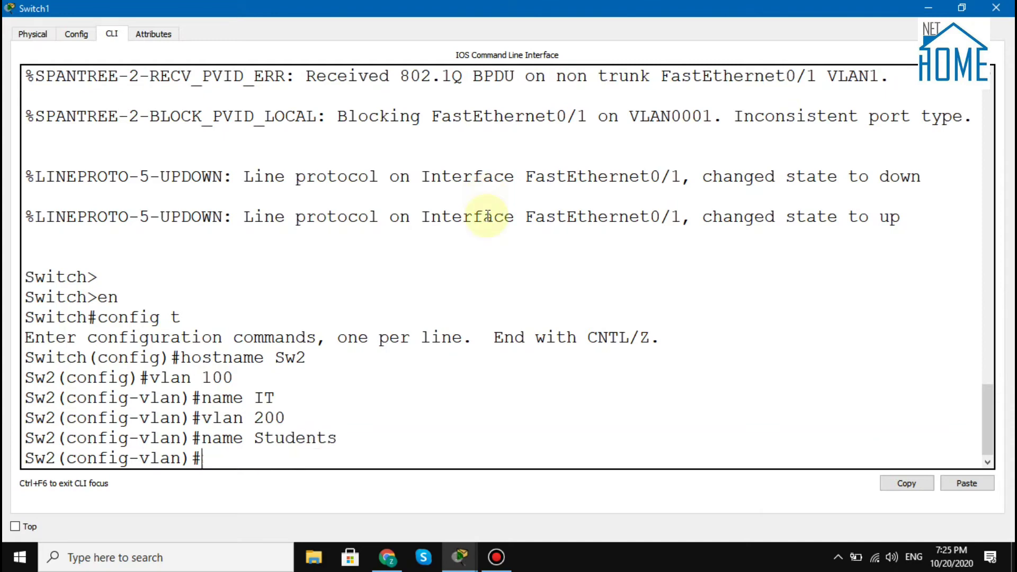
Step: Display Sw2's full VLAN table from global configuration mode and check the PC1 port in the topology
{"action": "type", "text": "exit"}
{"action": "key", "text": "Return"}
{"action": "type", "text": "do sh vlan"}
{"action": "key", "text": "Return"}
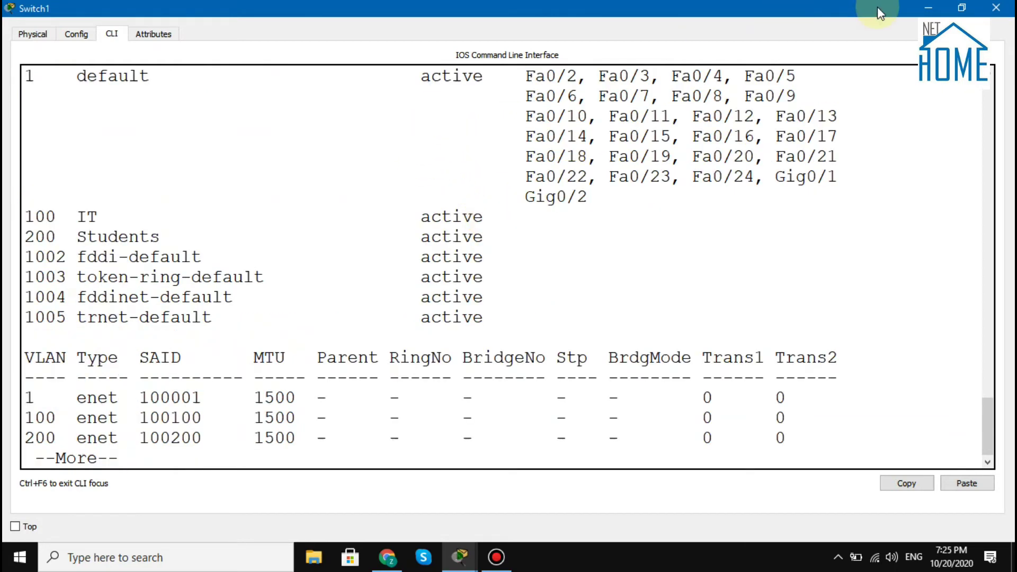
{"action": "left_click", "coordinate": [937, 6]}
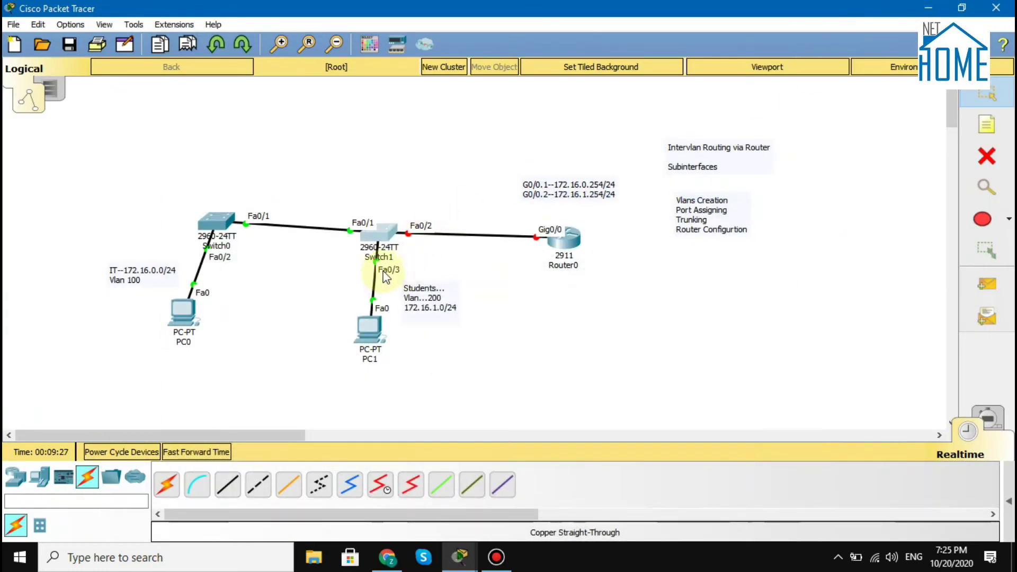
{"action": "left_click", "coordinate": [383, 230]}
{"action": "key", "text": "space"}
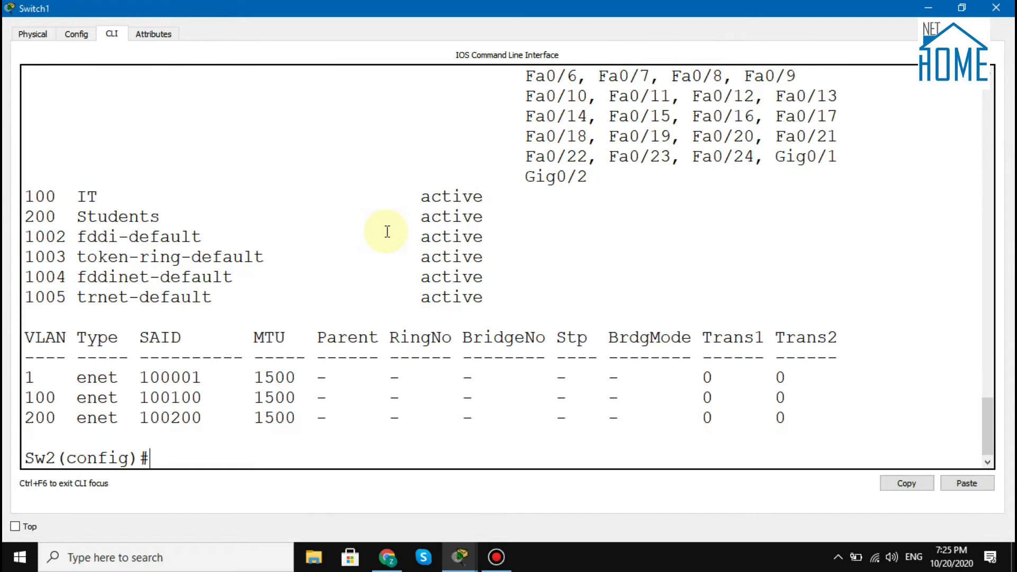
Step: Enable interface Fa0/3 on Sw2 with no shutdown and set its switchport mode to access
{"action": "type", "text": "int fa0/3"}
{"action": "key", "text": "Return"}
{"action": "type", "text": "no sh"}
{"action": "key", "text": "Return"}
{"action": "type", "text": "sq"}
{"action": "key", "text": "Tab"}
{"action": "key", "text": "BackSpace"}
{"action": "type", "text": "w"}
{"action": "key", "text": "Tab"}
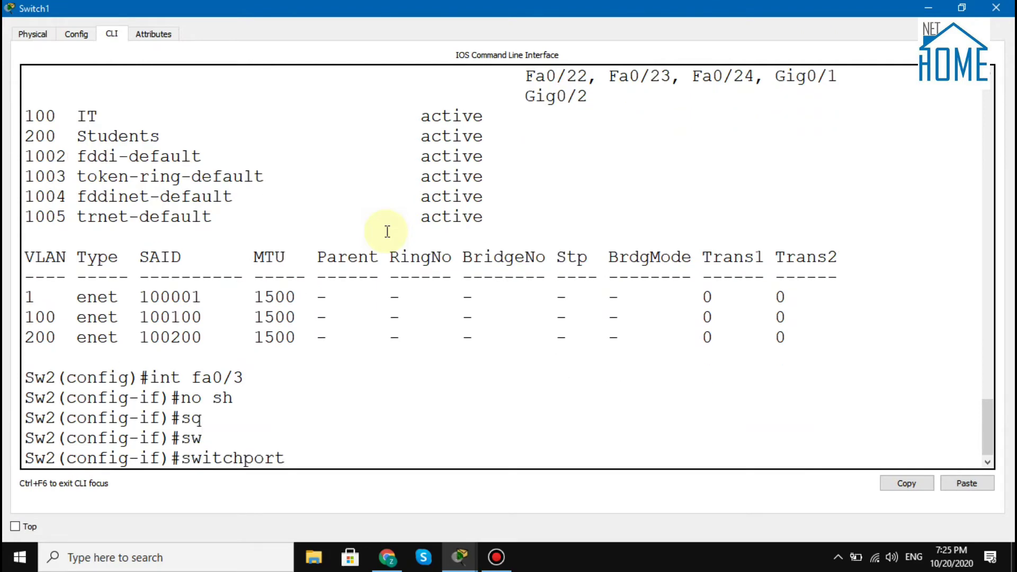
{"action": "type", "text": "m"}
{"action": "key", "text": "Tab"}
{"action": "type", "text": "a"}
{"action": "key", "text": "Tab"}
{"action": "key", "text": "Return"}
Step: Assign Sw2's Fa0/3 access port to VLAN 200 and return to global configuration mode
{"action": "type", "text": "sw"}
{"action": "key", "text": "Tab"}
{"action": "type", "text": "ac"}
{"action": "key", "text": "Tab"}
{"action": "type", "text": "vl"}
{"action": "key", "text": "Tab"}
{"action": "type", "text": "200"}
{"action": "key", "text": "Return"}
{"action": "type", "text": "exit"}
{"action": "key", "text": "Return"}
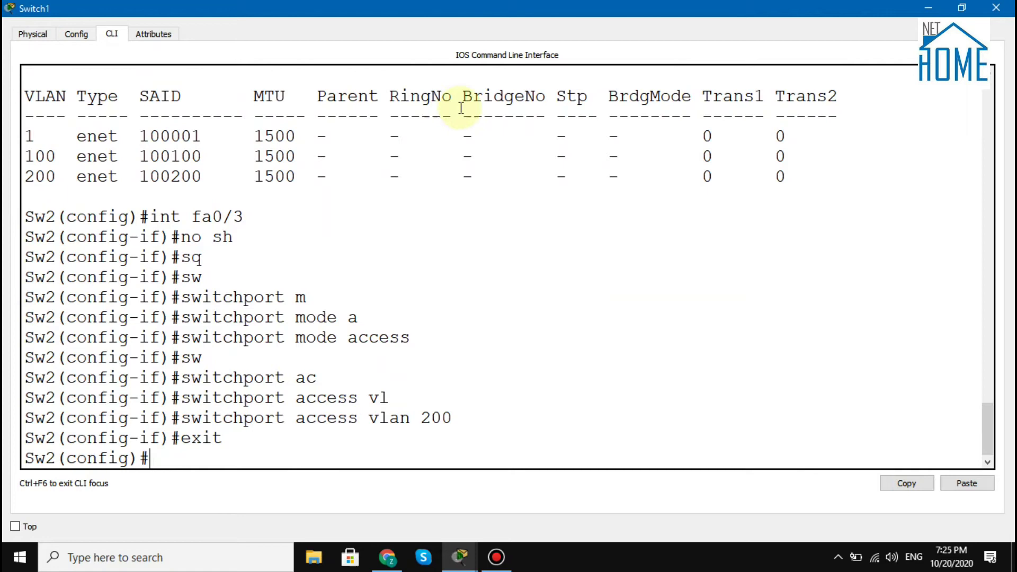
Step: Check Sw2's router-facing port in the topology and set interface Fa0/2 on Sw2 to switchport mode trunk
{"action": "left_click", "coordinate": [928, 8]}
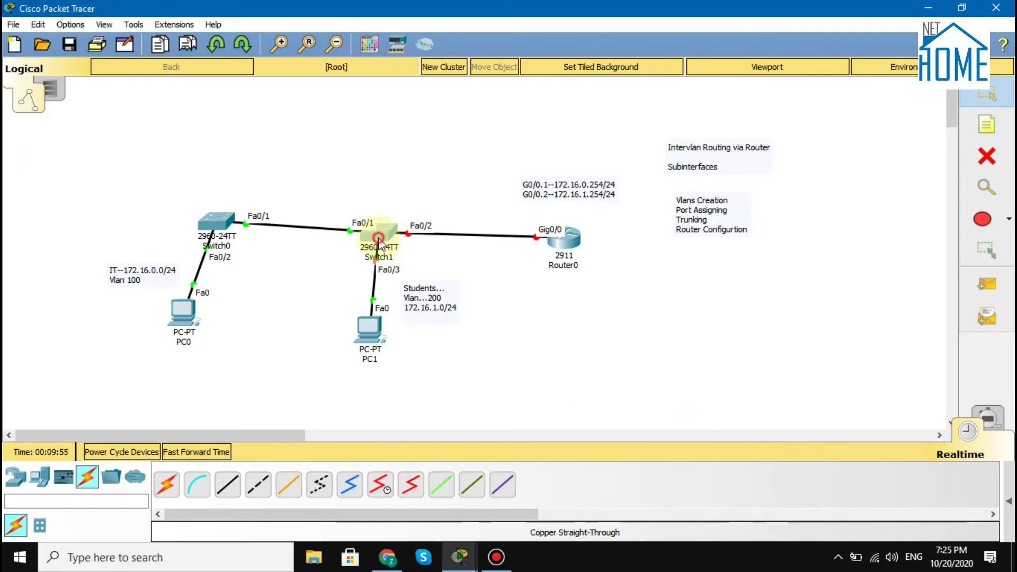
{"action": "left_click", "coordinate": [390, 252]}
{"action": "left_click", "coordinate": [435, 274]}
{"action": "type", "text": "int"}
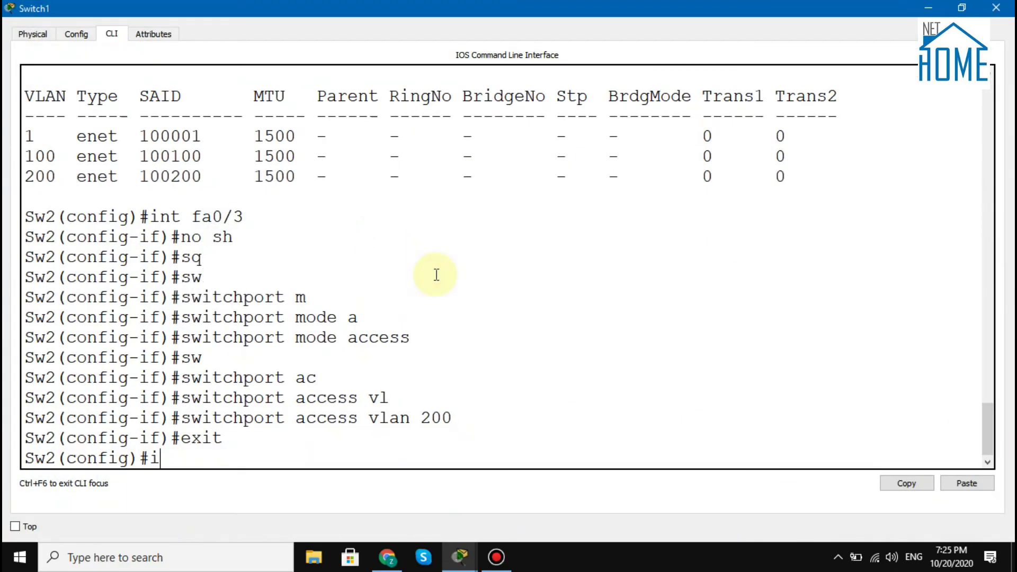
{"action": "type", "text": " fa0/2"}
{"action": "key", "text": "Return"}
{"action": "type", "text": "sw"}
{"action": "key", "text": "Tab"}
{"action": "type", "text": "m"}
{"action": "key", "text": "Tab"}
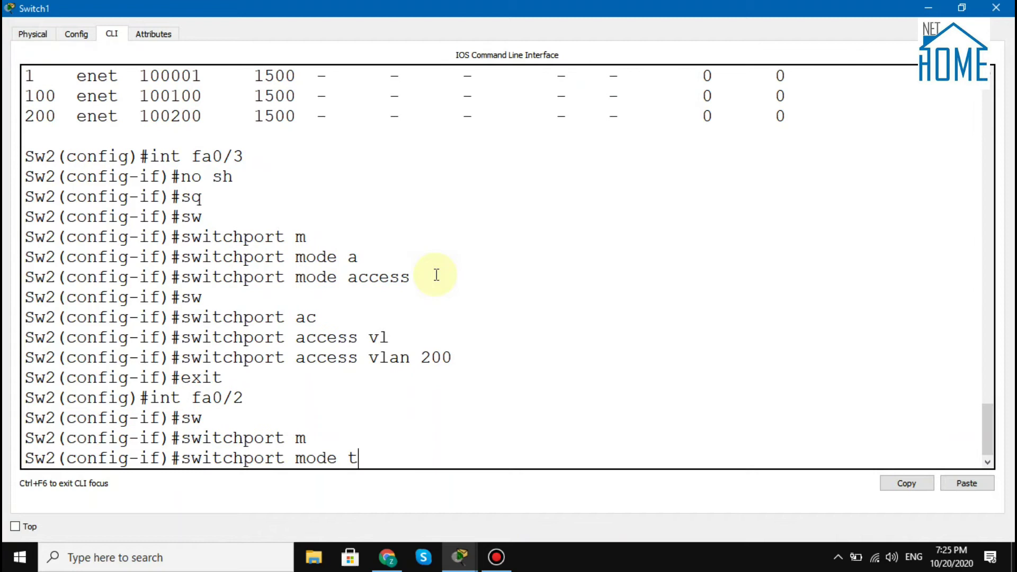
{"action": "type", "text": "t"}
{"action": "key", "text": "Tab"}
{"action": "key", "text": "Return"}
Step: Allow all VLANs on Sw2's Fa0/2 trunk with switchport trunk allowed vlan all
{"action": "type", "text": "sw"}
{"action": "key", "text": "Tab"}
{"action": "type", "text": "t"}
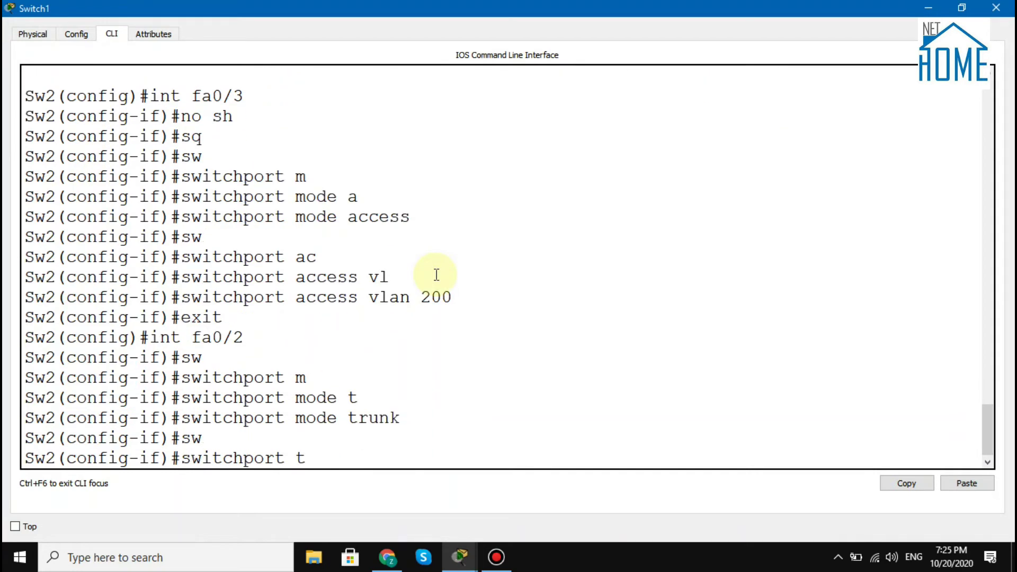
{"action": "type", "text": "r"}
{"action": "key", "text": "Tab"}
{"action": "type", "text": "all"}
{"action": "key", "text": "Tab"}
{"action": "type", "text": "vl"}
{"action": "key", "text": "Tab"}
{"action": "type", "text": "11"}
{"action": "key", "text": "Return"}
{"action": "key", "text": "Up"}
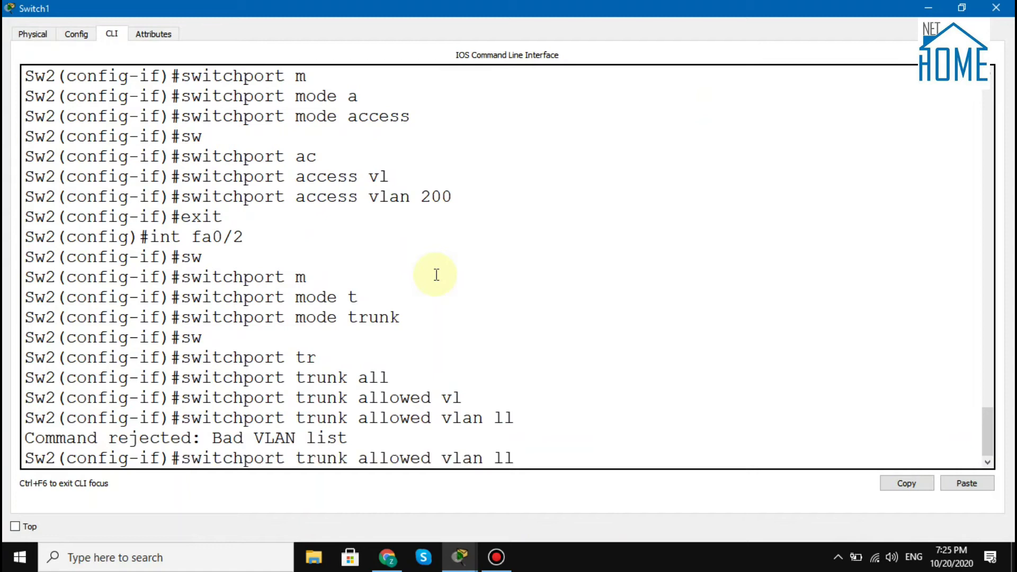
{"action": "key", "text": "BackSpace"}
{"action": "key", "text": "BackSpace"}
{"action": "type", "text": "all"}
{"action": "key", "text": "Return"}
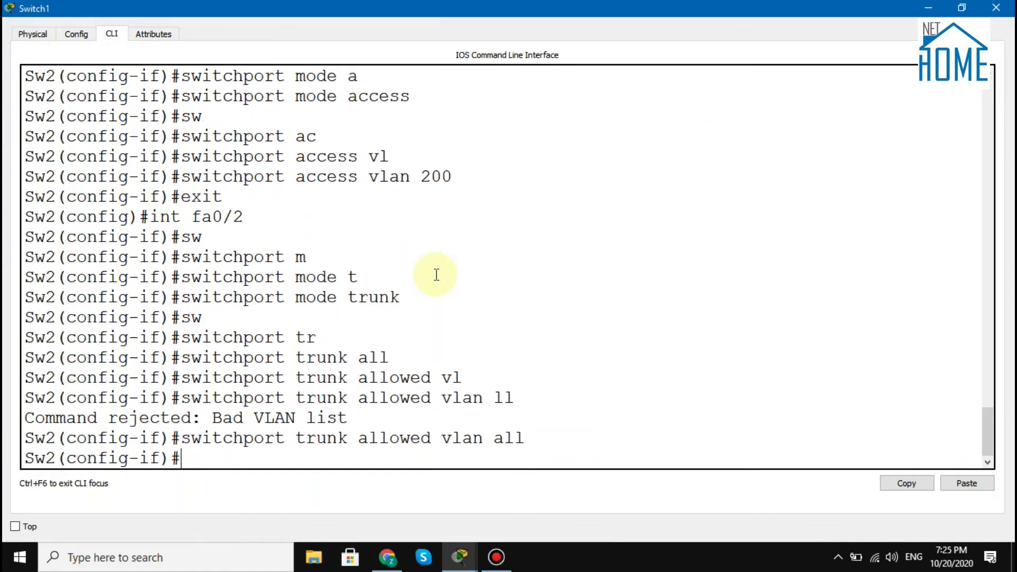
Step: Return Sw2 to privileged EXEC mode and save its configuration with wr
{"action": "type", "text": "exit"}
{"action": "key", "text": "Return"}
{"action": "type", "text": "e"}
{"action": "key", "text": "Return"}
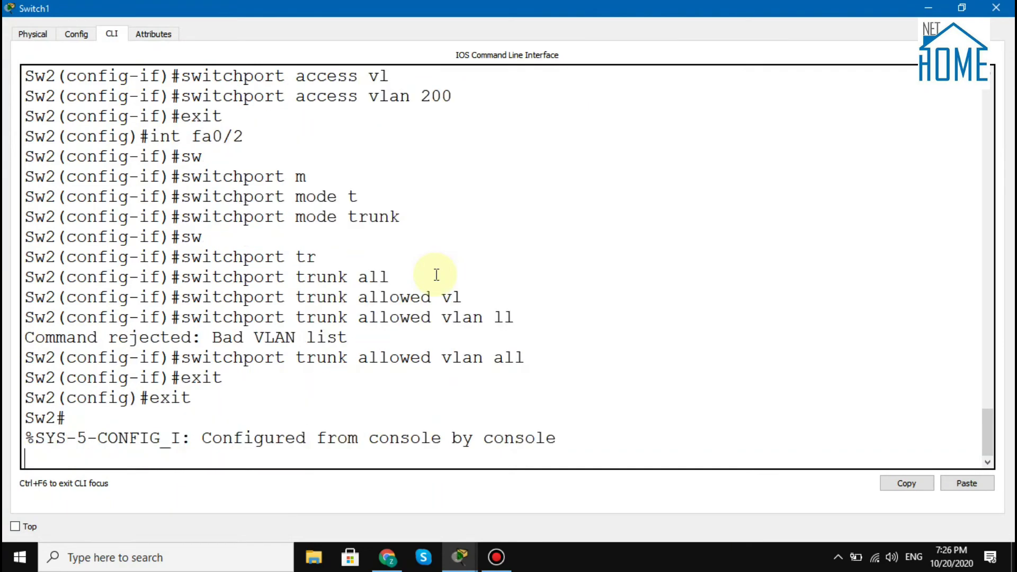
{"action": "key", "text": "Return"}
{"action": "type", "text": "wr"}
{"action": "key", "text": "Return"}
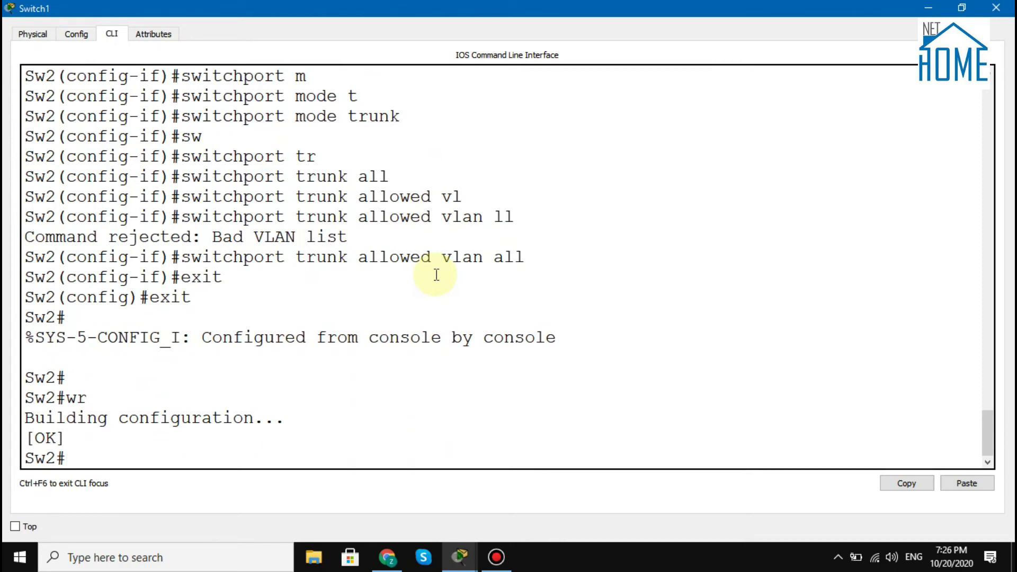
Step: Assign PC1 the static IP address 172.16.1.1 with subnet mask 255.255.255.0
{"action": "left_click", "coordinate": [927, 6]}
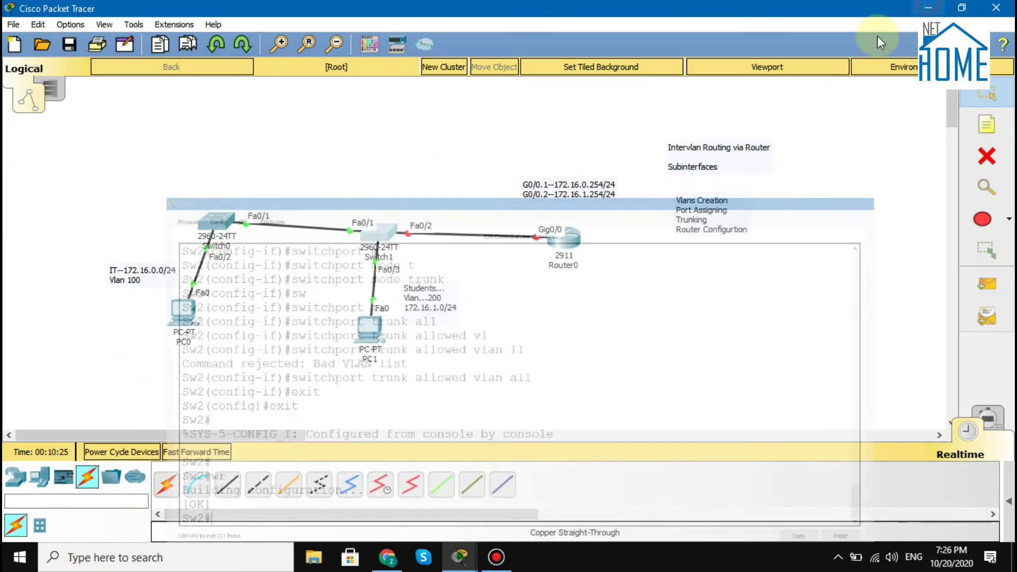
{"action": "left_click", "coordinate": [362, 338]}
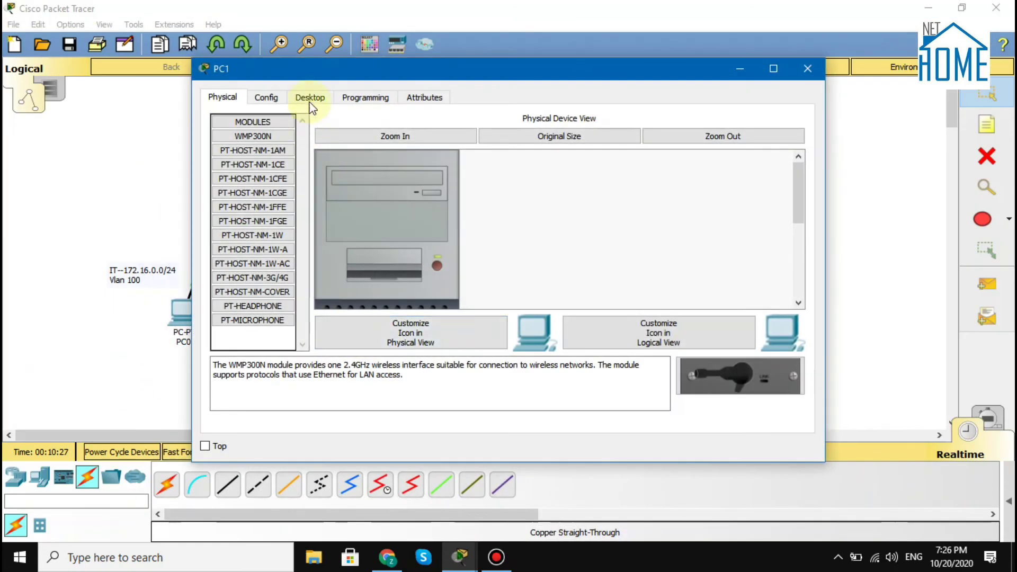
{"action": "left_click", "coordinate": [312, 98]}
{"action": "left_click", "coordinate": [299, 162]}
{"action": "left_click", "coordinate": [431, 181]}
{"action": "type", "text": "172.1"}
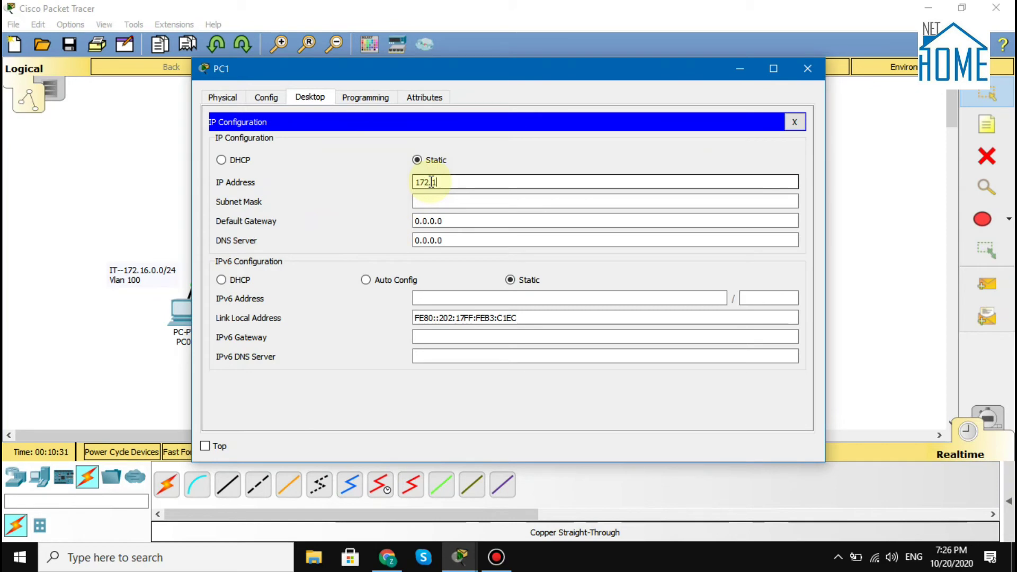
{"action": "type", "text": "6.1.1"}
{"action": "key", "text": "Tab"}
{"action": "type", "text": "255"}
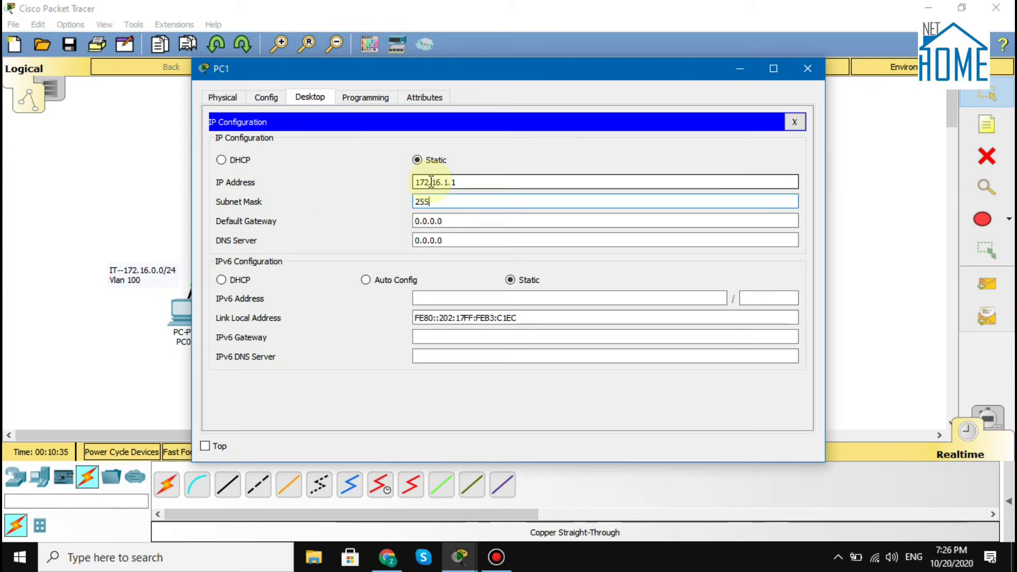
{"action": "type", "text": ".255.255.0"}
{"action": "key", "text": "Tab"}
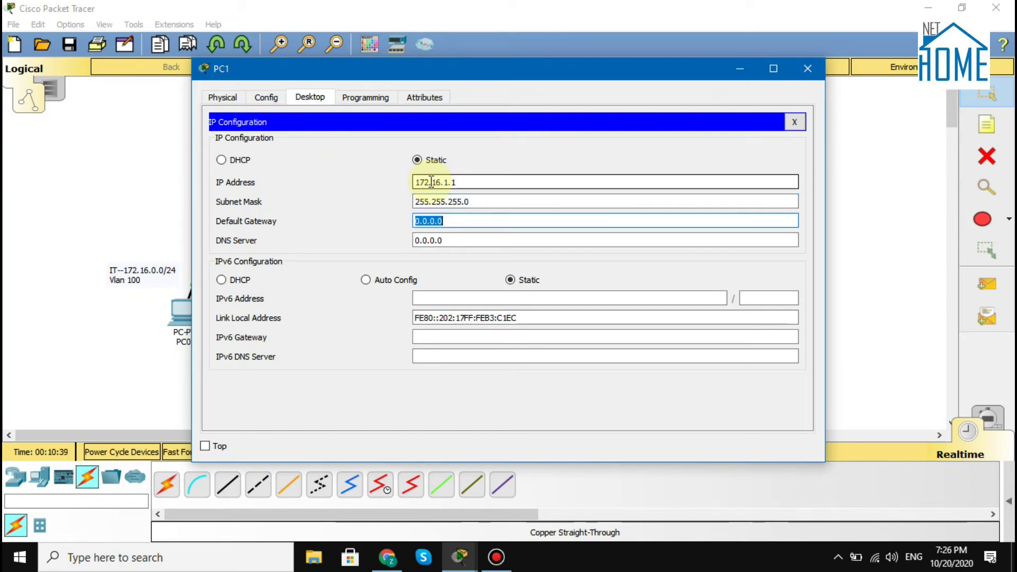
Step: Set PC1's default gateway to 172.16.1.254 and put its configuration window away
{"action": "type", "text": "172.16.1.254"}
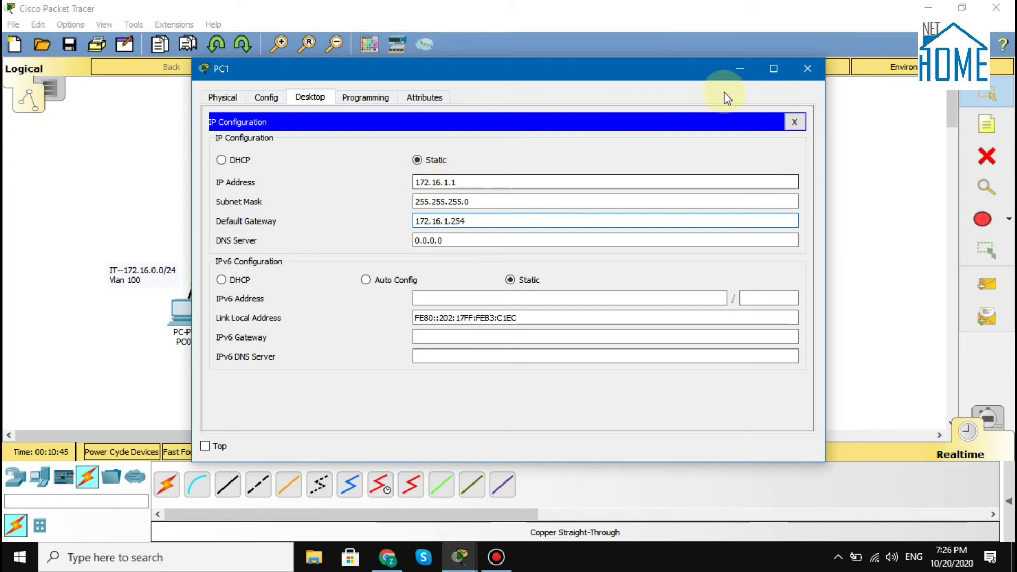
{"action": "left_click", "coordinate": [795, 122]}
{"action": "left_click", "coordinate": [740, 69]}
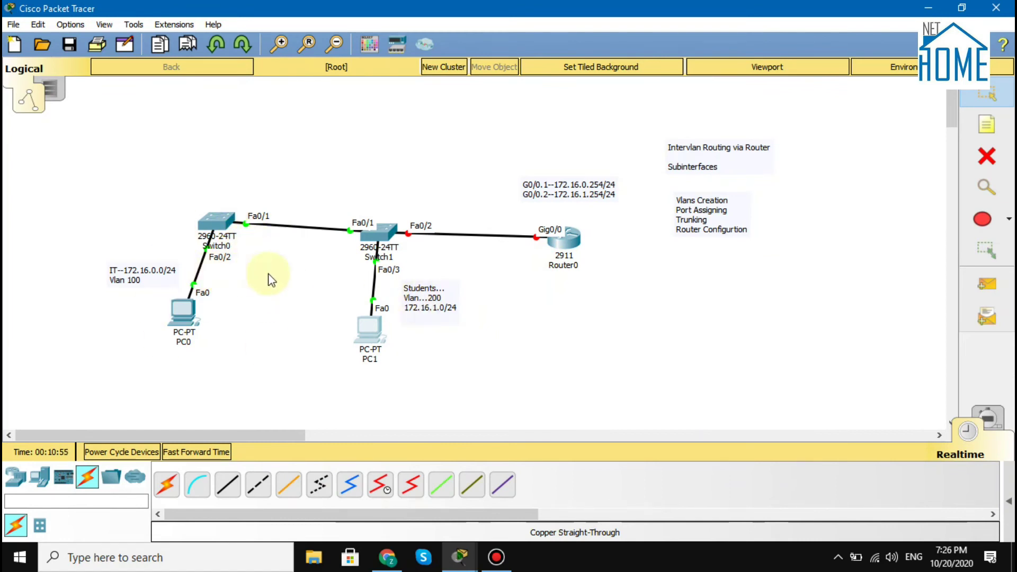
Step: Open Router0's command line, decline the initial configuration dialog and enter global configuration mode
{"action": "left_click", "coordinate": [572, 251]}
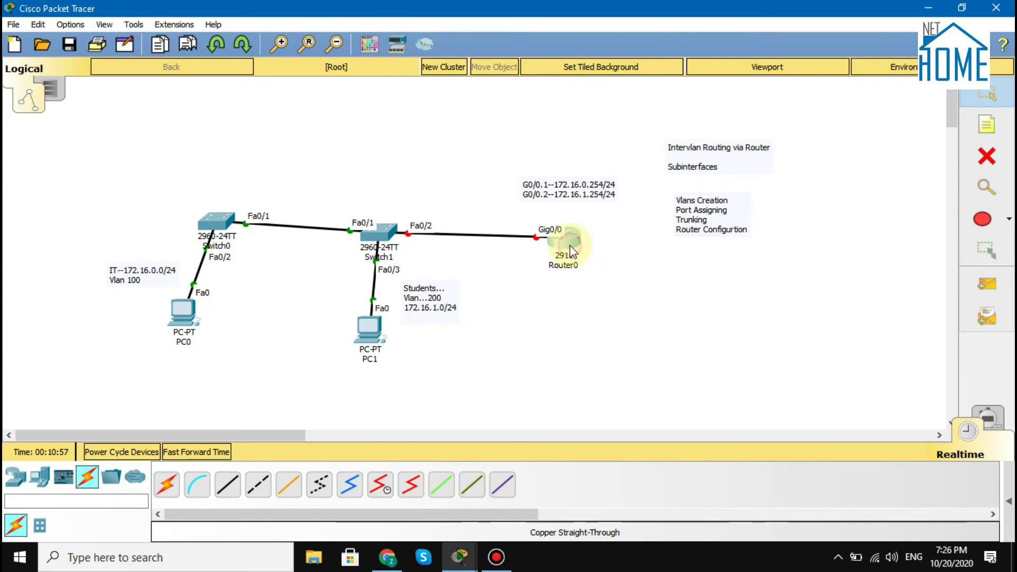
{"action": "left_click", "coordinate": [418, 98]}
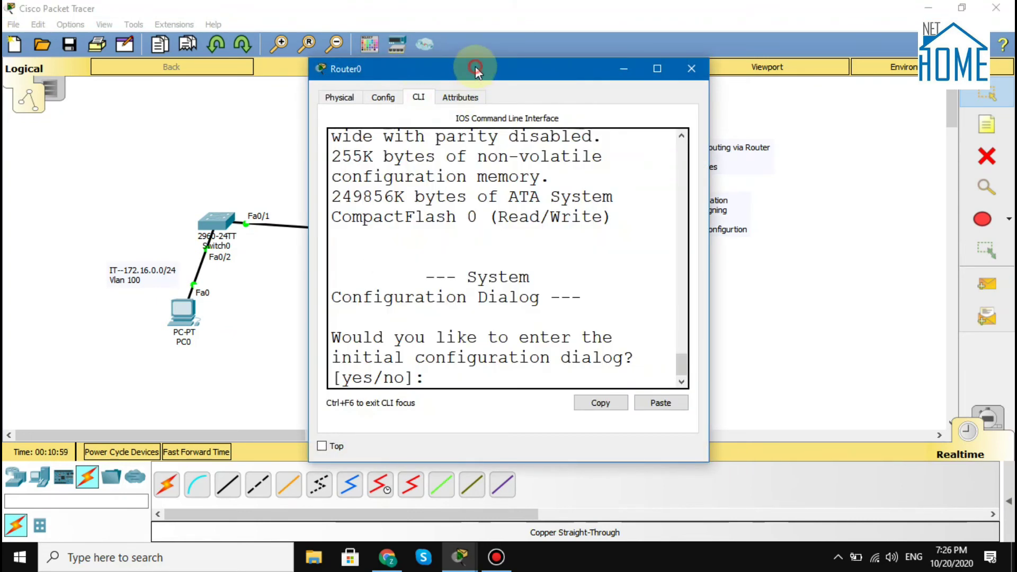
{"action": "double_click", "coordinate": [475, 67]}
{"action": "type", "text": "no"}
{"action": "key", "text": "Return"}
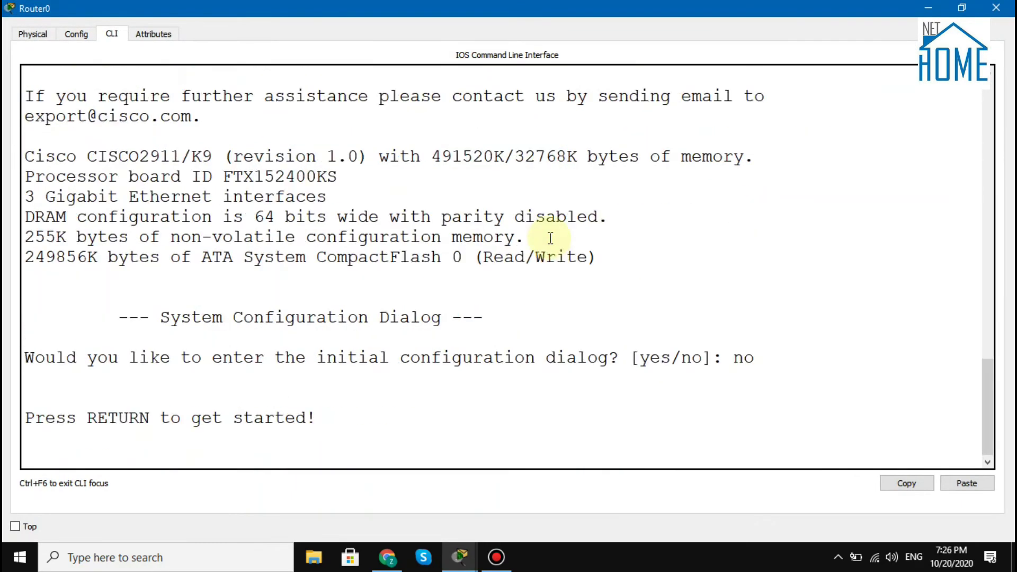
{"action": "key", "text": "Return"}
{"action": "type", "text": "en"}
{"action": "key", "text": "Return"}
{"action": "type", "text": "config t"}
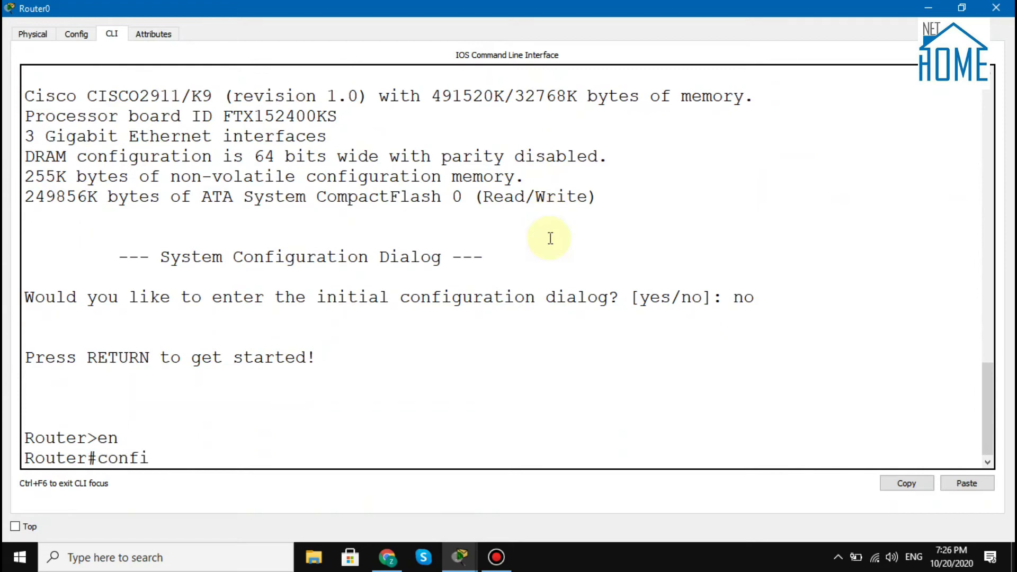
{"action": "key", "text": "Return"}
Step: Enable interface g0/0 on Router0 with no shutdown and return to global configuration mode
{"action": "type", "text": "int f"}
{"action": "key", "text": "BackSpace"}
{"action": "type", "text": "g0/0"}
{"action": "key", "text": "Return"}
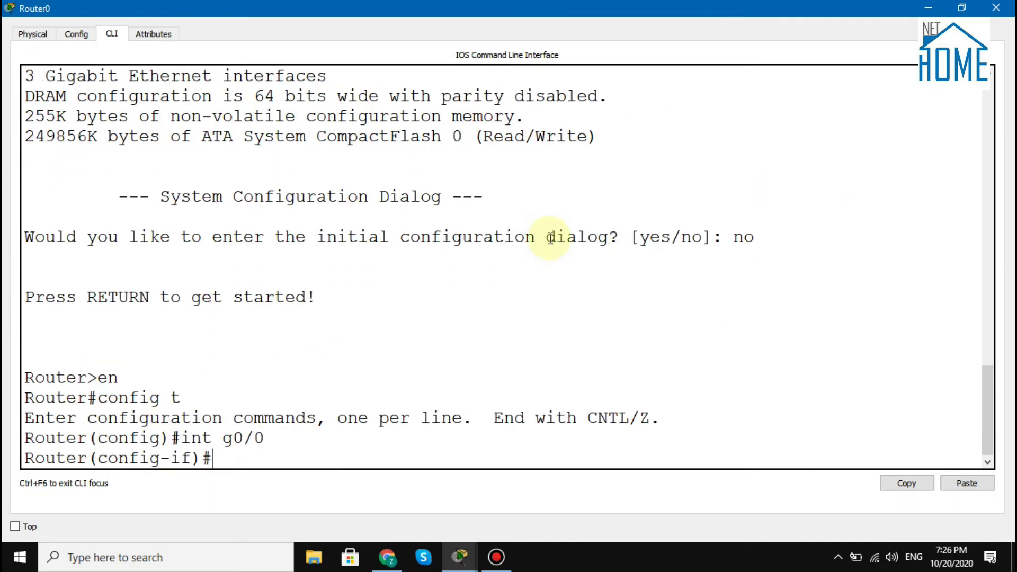
{"action": "type", "text": "no sh"}
{"action": "key", "text": "Return"}
{"action": "key", "text": "Return"}
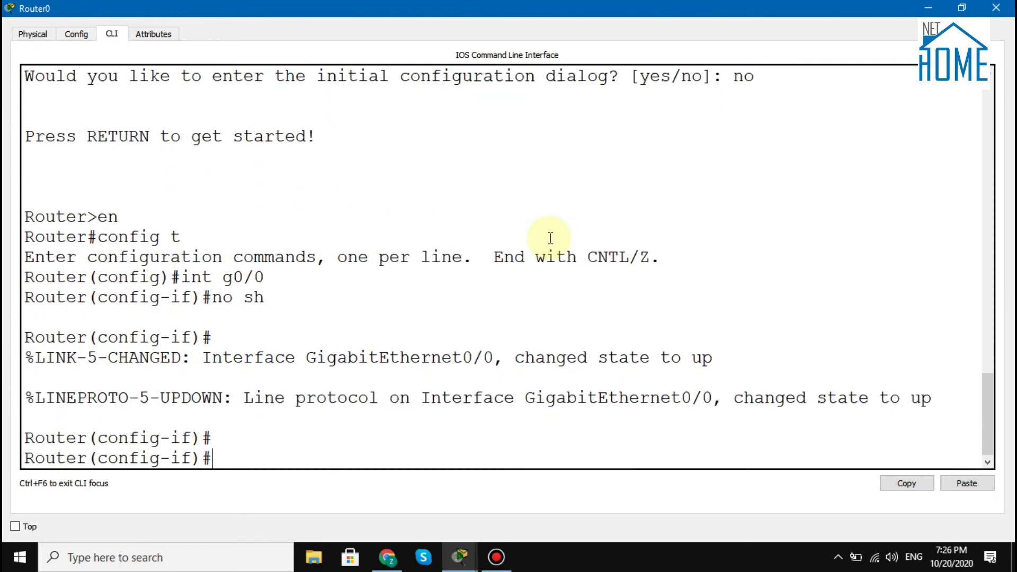
{"action": "type", "text": "exit"}
{"action": "key", "text": "Return"}
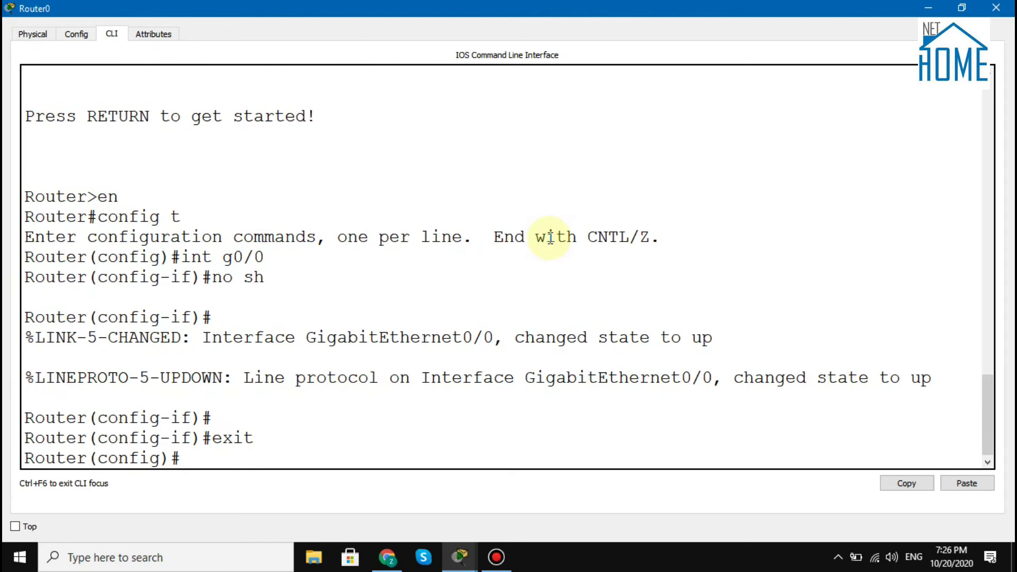
Step: Create subinterface g0/0.1 on Router0 and enter its subinterface configuration mode
{"action": "type", "text": "int"}
{"action": "type", "text": "g0/0.1"}
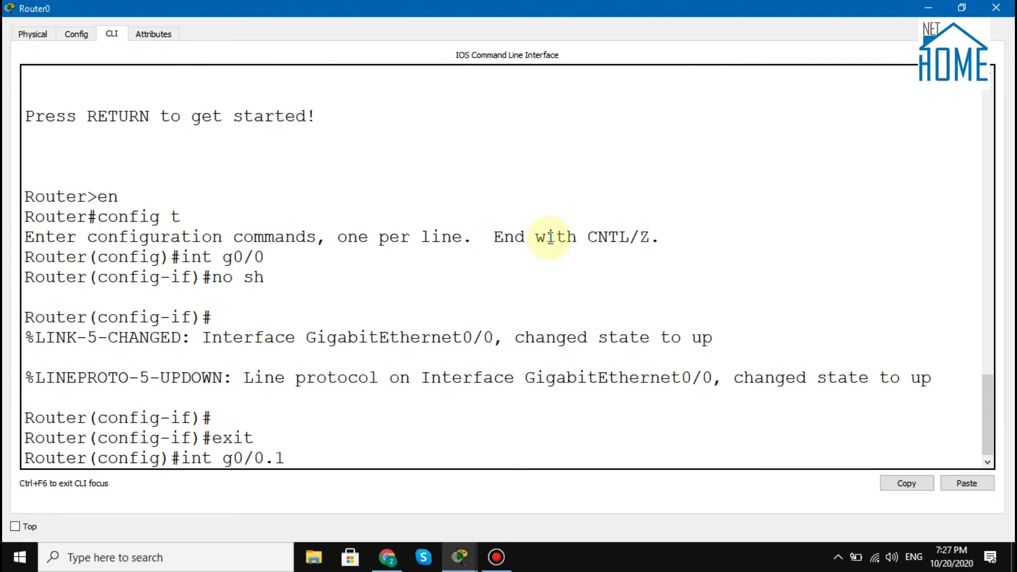
{"action": "key", "text": "Return"}
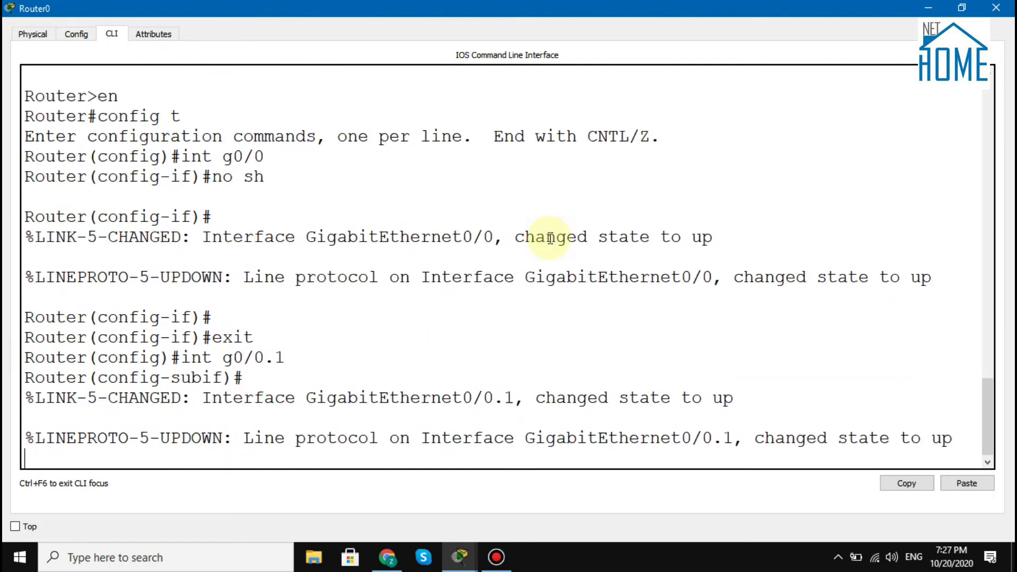
Step: Try to assign IP address 172.16.0.254 with mask 255.255.255.0 to subinterface g0/0.1 before setting its encapsulation
{"action": "type", "text": "ip add"}
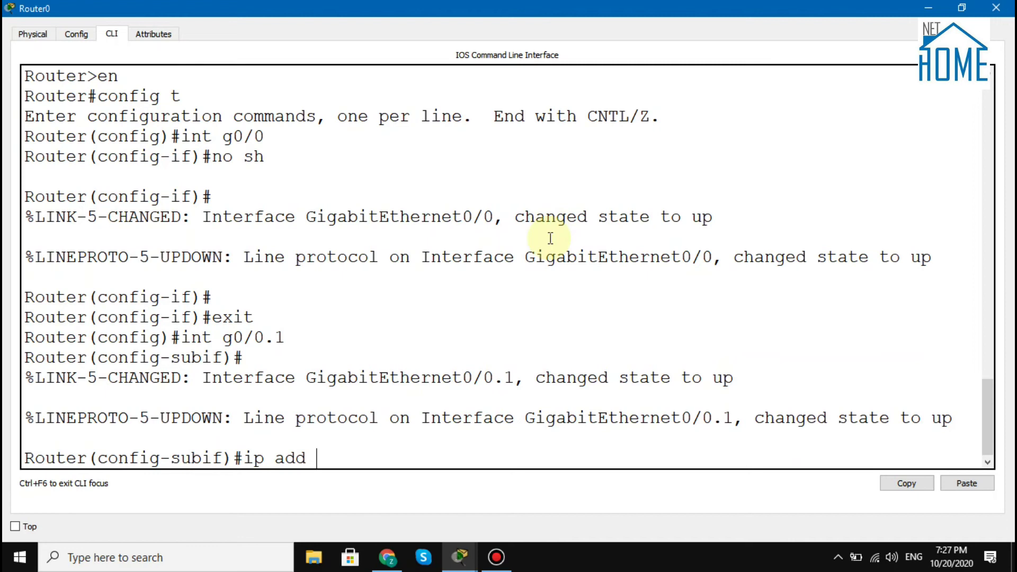
{"action": "type", "text": " 172.16.0.254 "}
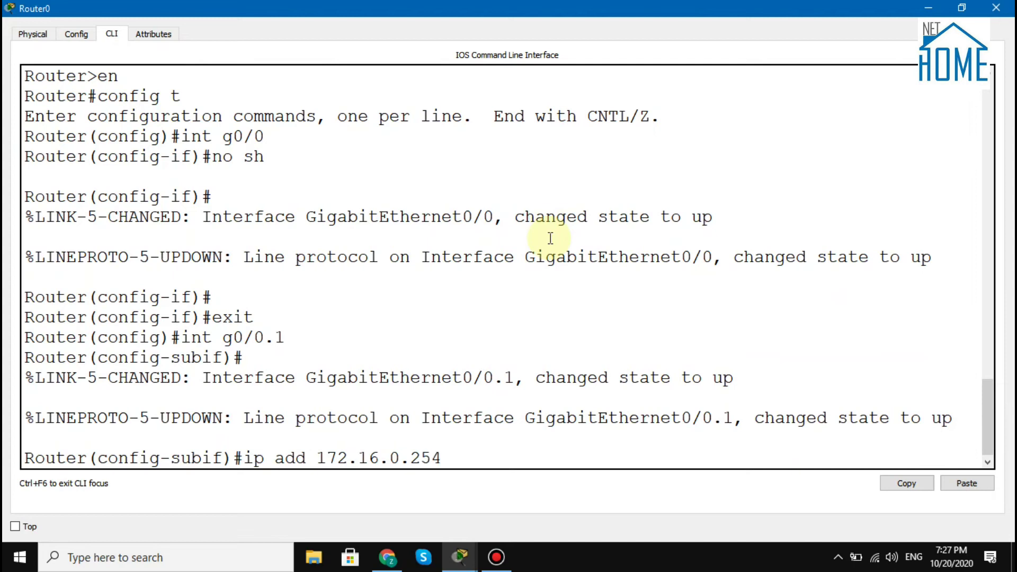
{"action": "type", "text": "255.255.255"}
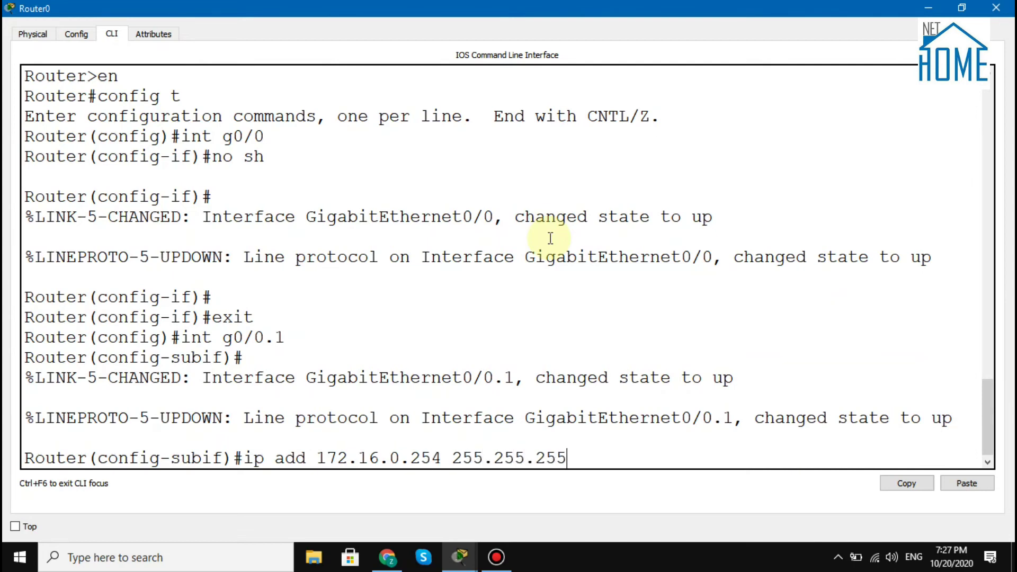
{"action": "key", "text": "BackSpace"}
{"action": "key", "text": "BackSpace"}
{"action": "key", "text": "BackSpace"}
{"action": "type", "text": "0"}
{"action": "key", "text": "Return"}
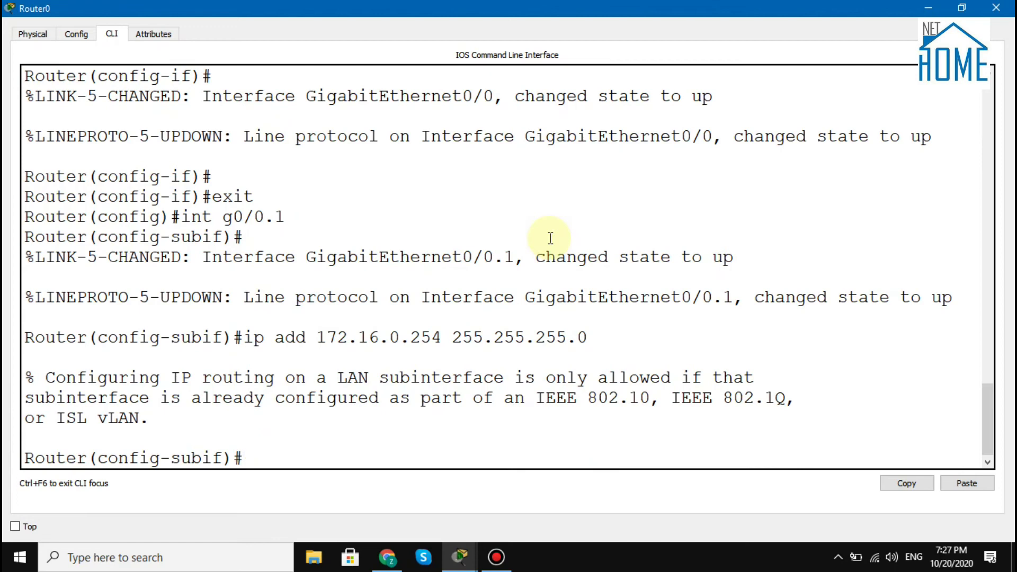
Step: Set subinterface g0/0.1 to dot1Q encapsulation for VLAN 100, consulting the command help for the VLAN ID argument
{"action": "type", "text": "en"}
{"action": "key", "text": "Tab"}
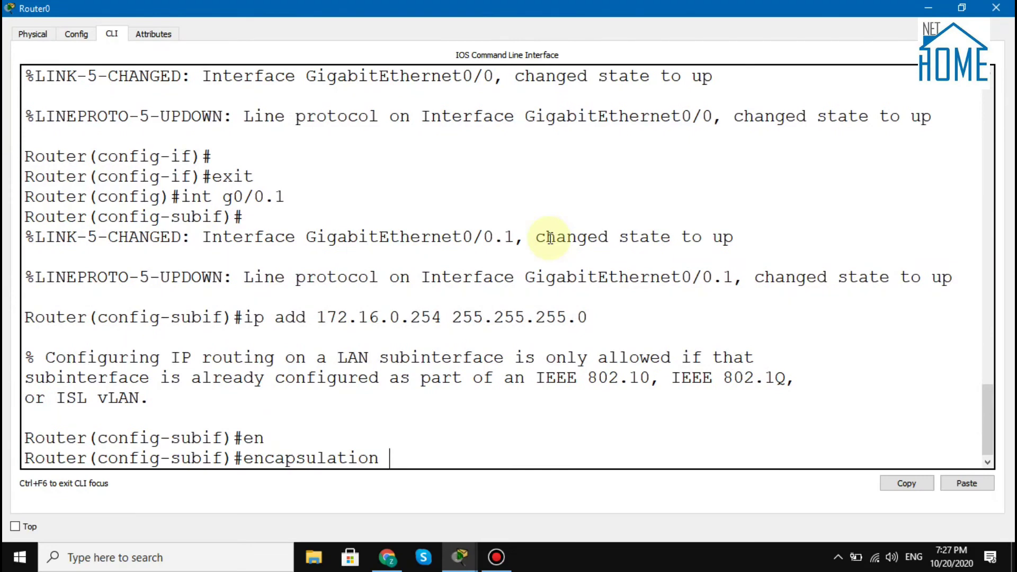
{"action": "type", "text": "d"}
{"action": "key", "text": "Tab"}
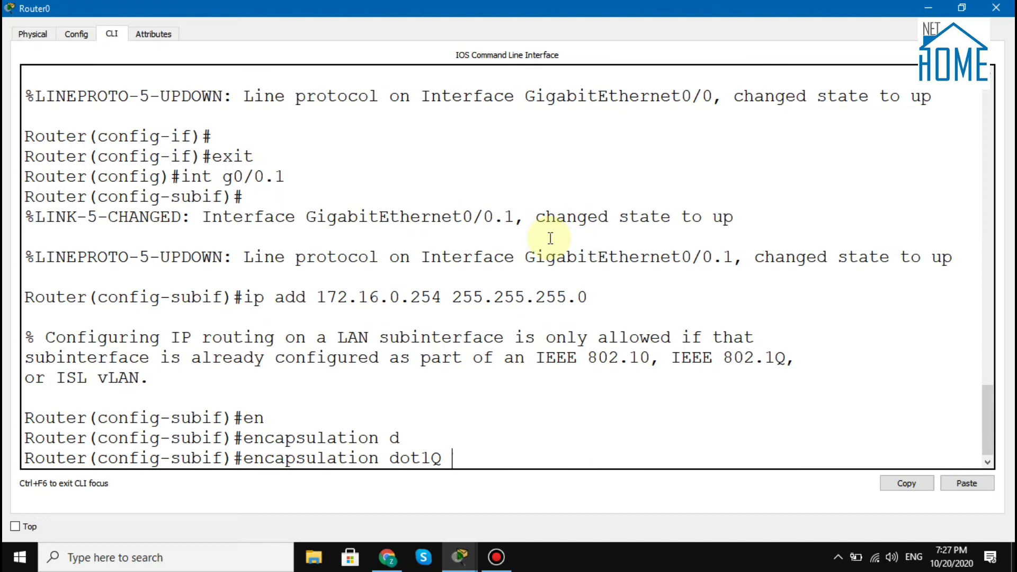
{"action": "type", "text": "?"}
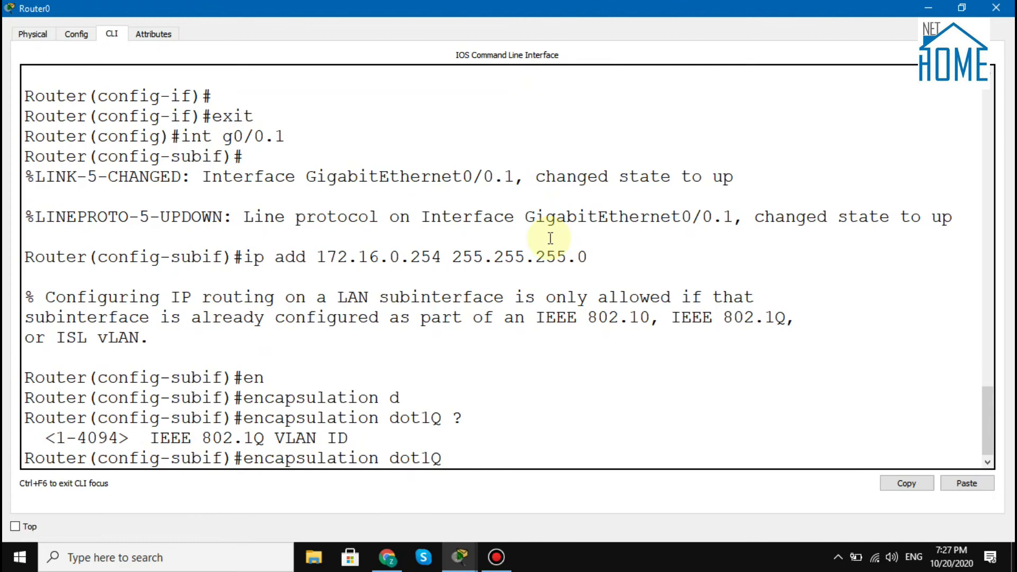
{"action": "type", "text": "100"}
{"action": "key", "text": "Return"}
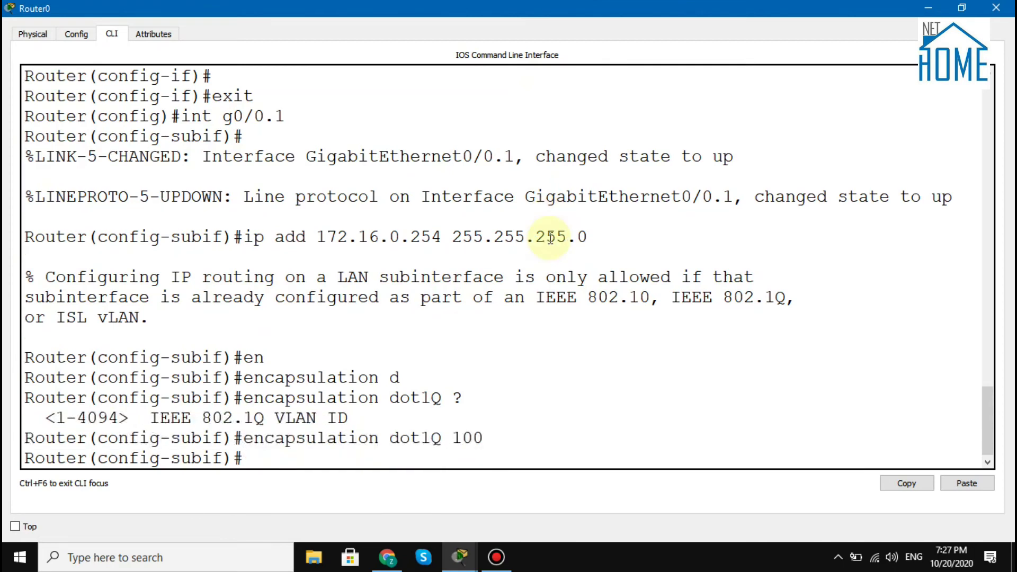
Step: Assign IP address 172.16.0.254 with mask 255.255.255.0 to subinterface g0/0.1 and return to global configuration mode
{"action": "key", "text": "Up"}
{"action": "key", "text": "Up"}
{"action": "key", "text": "Up"}
{"action": "key", "text": "Up"}
{"action": "key", "text": "Return"}
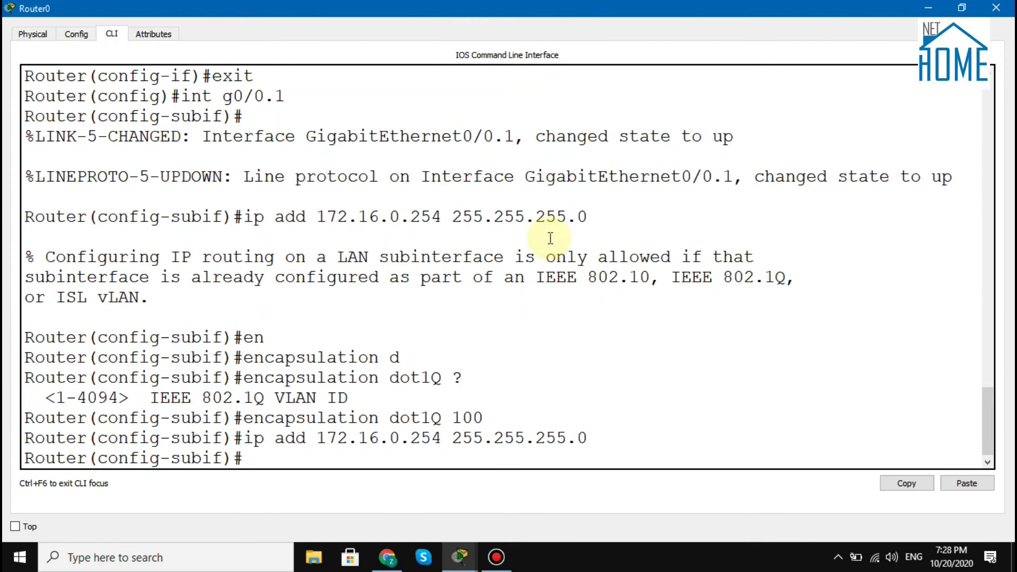
{"action": "type", "text": "in"}
{"action": "key", "text": "BackSpace"}
{"action": "key", "text": "BackSpace"}
{"action": "type", "text": "exit"}
{"action": "key", "text": "Return"}
Step: Create subinterface g0/0.2 on Router0 and enter its subinterface configuration mode
{"action": "type", "text": "int"}
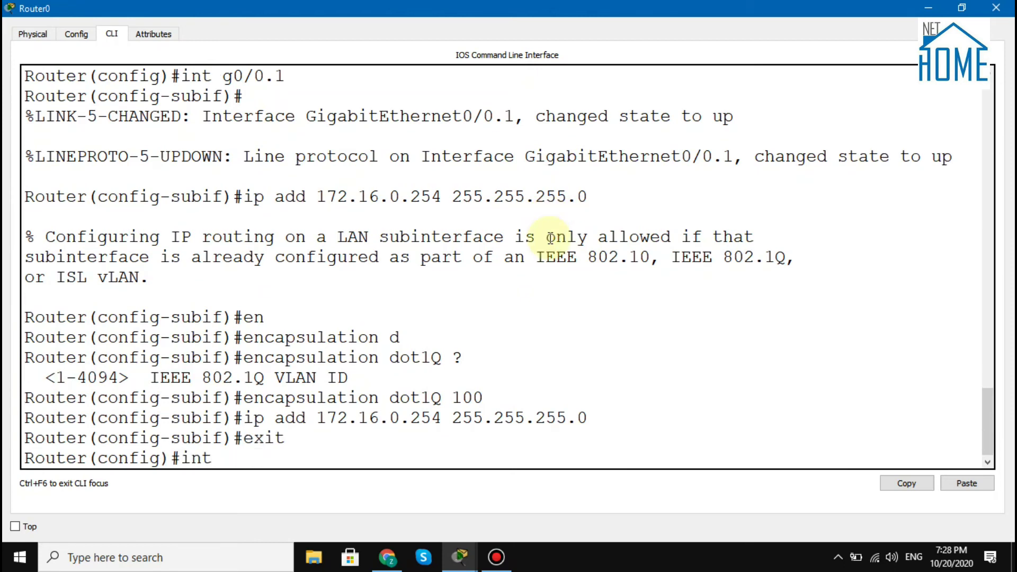
{"action": "type", "text": " g0/0.2"}
{"action": "key", "text": "Return"}
{"action": "key", "text": "Return"}
{"action": "key", "text": "Return"}
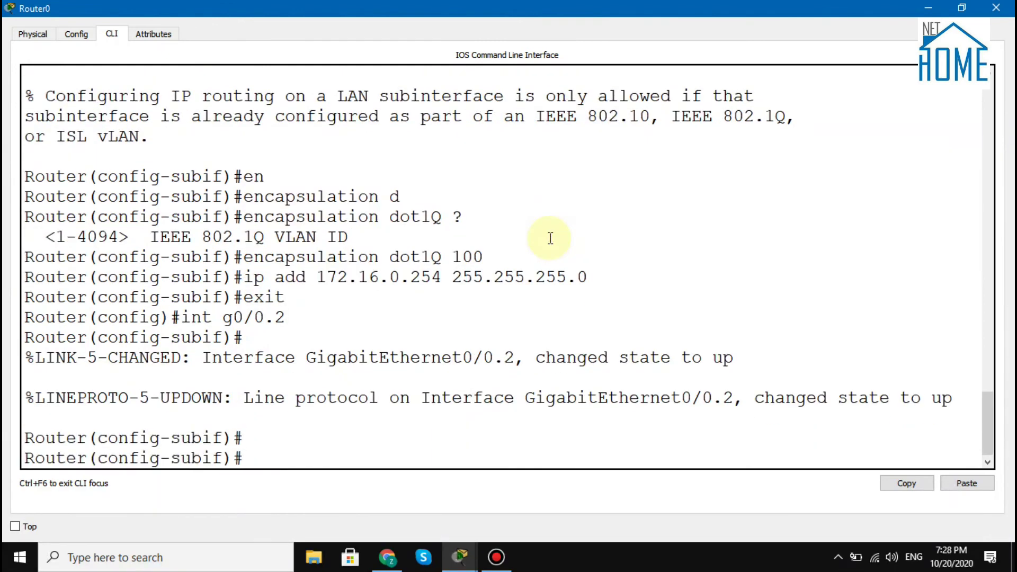
Step: Set subinterface g0/0.2 to dot1Q encapsulation for VLAN 200
{"action": "type", "text": "en"}
{"action": "key", "text": "Tab"}
{"action": "type", "text": "d"}
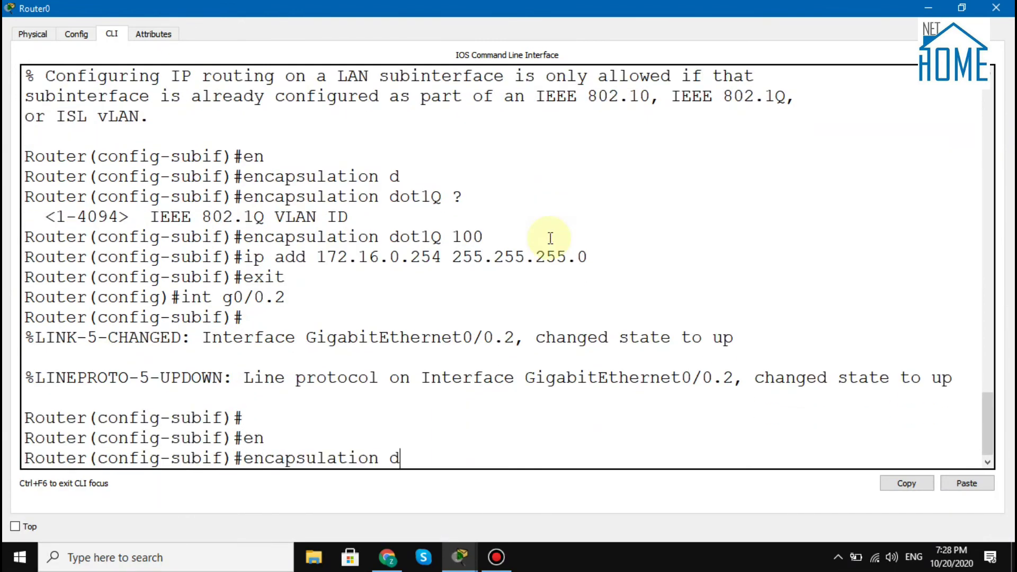
{"action": "key", "text": "Tab"}
{"action": "type", "text": "vl"}
{"action": "key", "text": "Tab"}
{"action": "key", "text": "BackSpace"}
{"action": "key", "text": "BackSpace"}
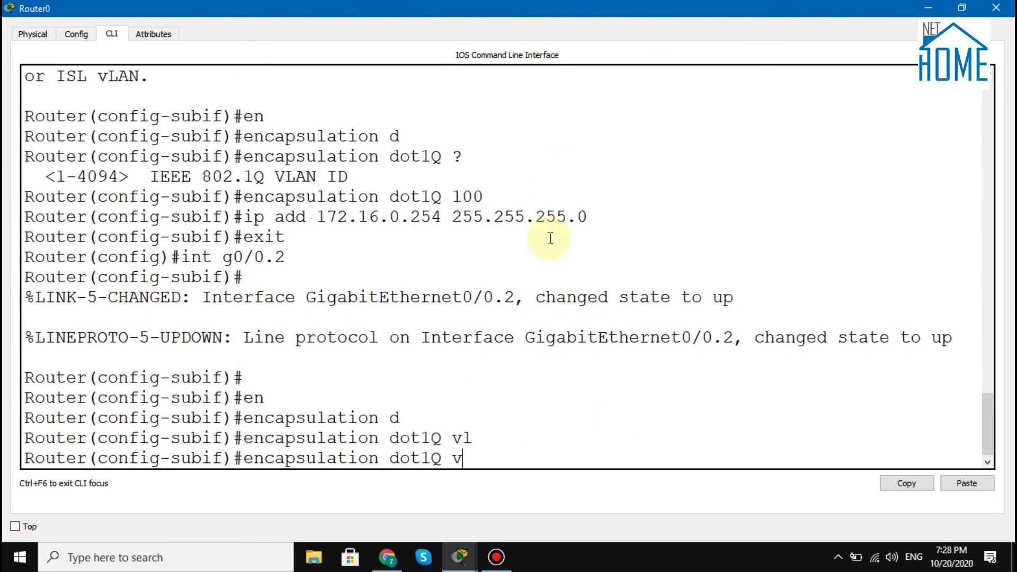
{"action": "type", "text": "200"}
{"action": "key", "text": "Return"}
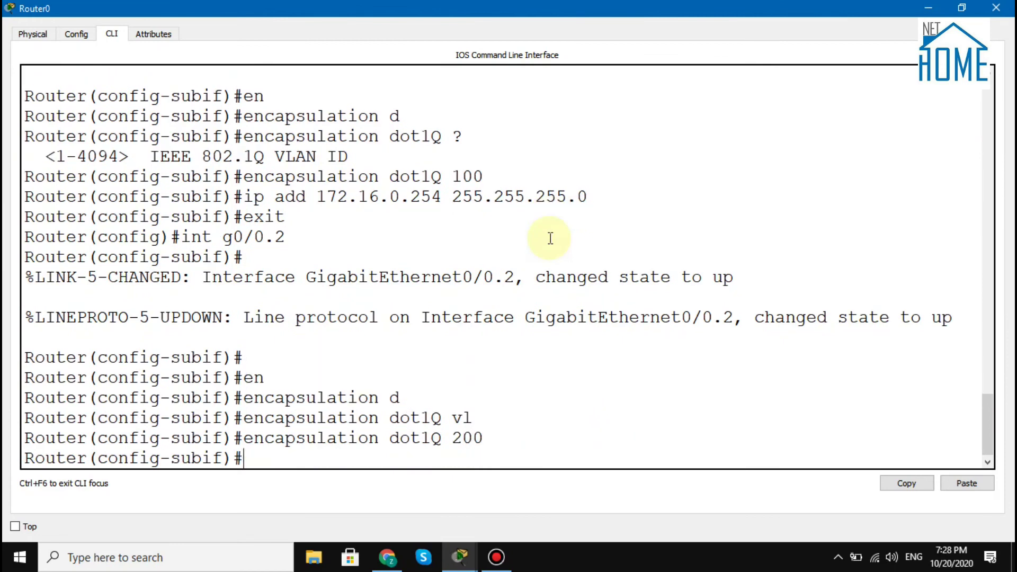
Step: Assign IP address 172.16.1.254 with mask 255.255.255.0 to subinterface g0/0.2
{"action": "type", "text": "ip add 172"}
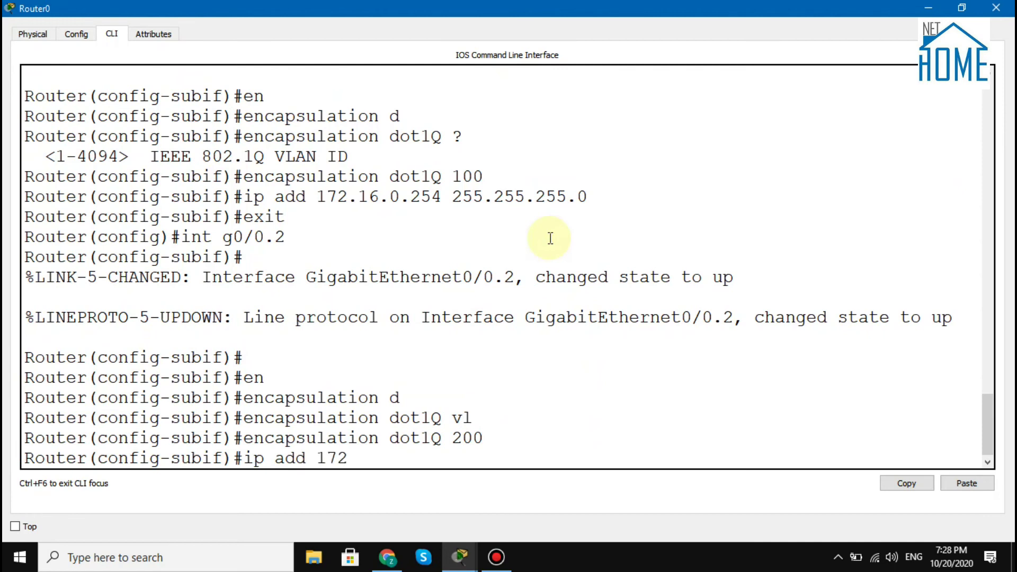
{"action": "type", "text": ".16.1.254 255.255.255.0"}
{"action": "key", "text": "Return"}
Step: Return Router0 to privileged EXEC mode and save its running configuration with wr
{"action": "type", "text": "end"}
{"action": "key", "text": "Return"}
{"action": "key", "text": "Return"}
{"action": "type", "text": "wr"}
{"action": "key", "text": "Return"}
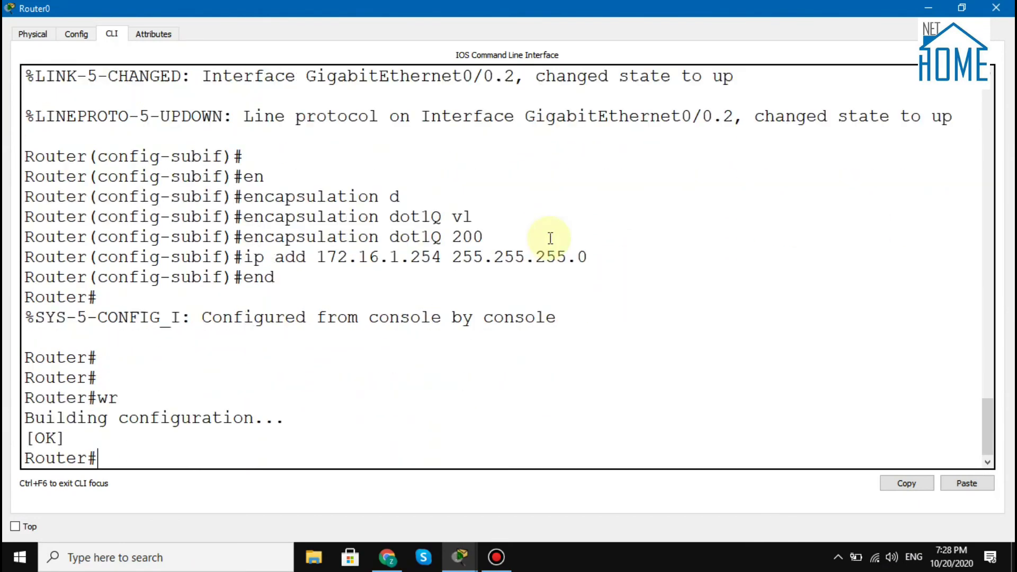
Step: Show the brief IP interface summary on Router0 to check both subinterfaces, and minimize the router window
{"action": "type", "text": "sh ip int brief"}
{"action": "key", "text": "Return"}
{"action": "key", "text": "Return"}
{"action": "key", "text": "Return"}
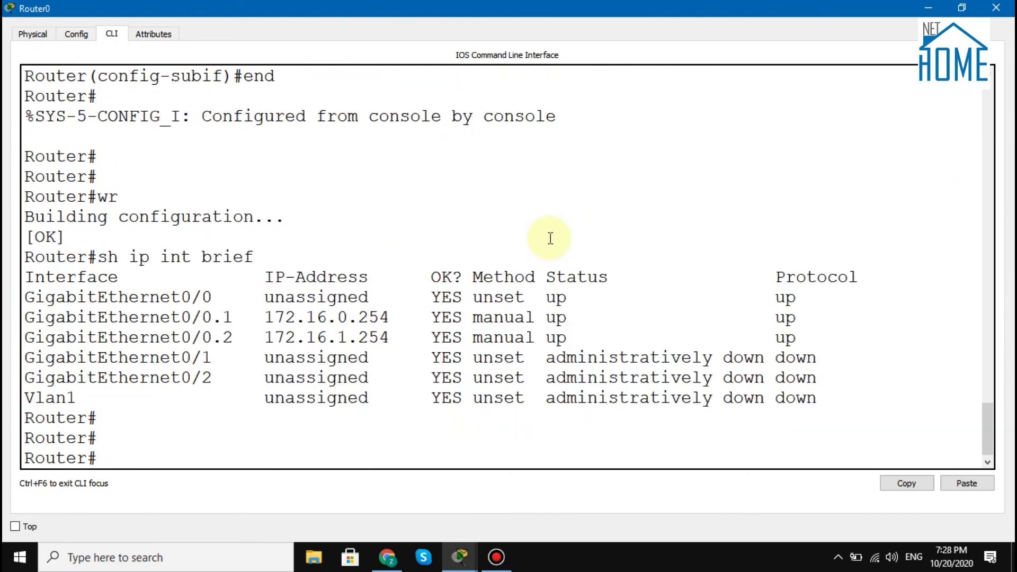
{"action": "left_click", "coordinate": [928, 7]}
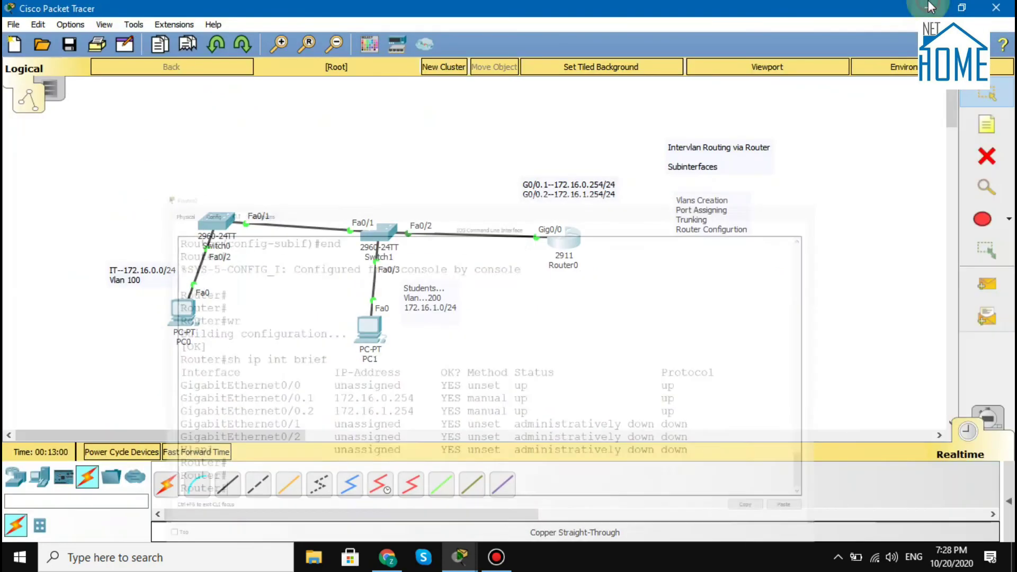
Step: Open the Command Prompt on PC0 and run ipconfig to check its IP settings
{"action": "left_click", "coordinate": [183, 310]}
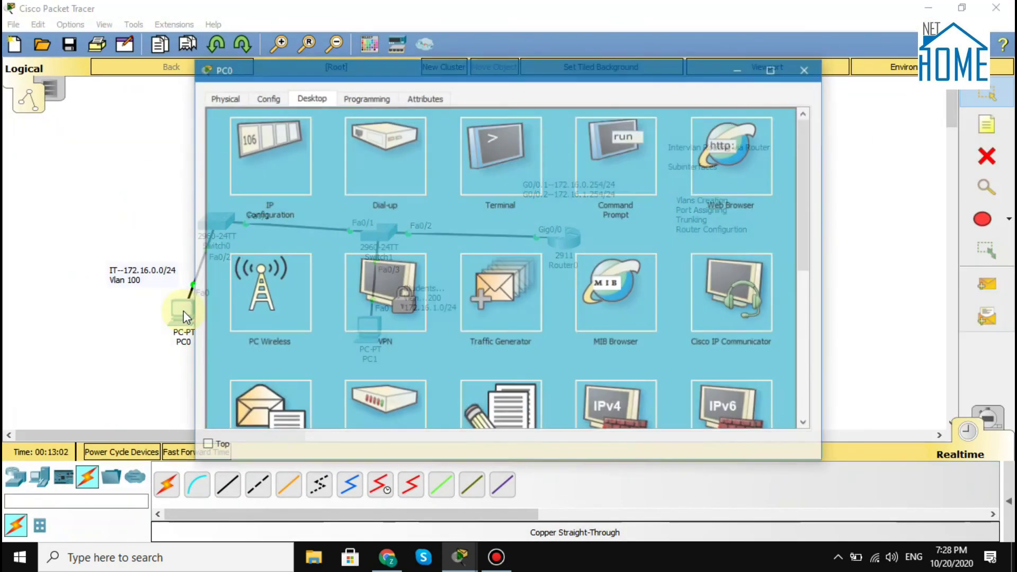
{"action": "left_click", "coordinate": [618, 155]}
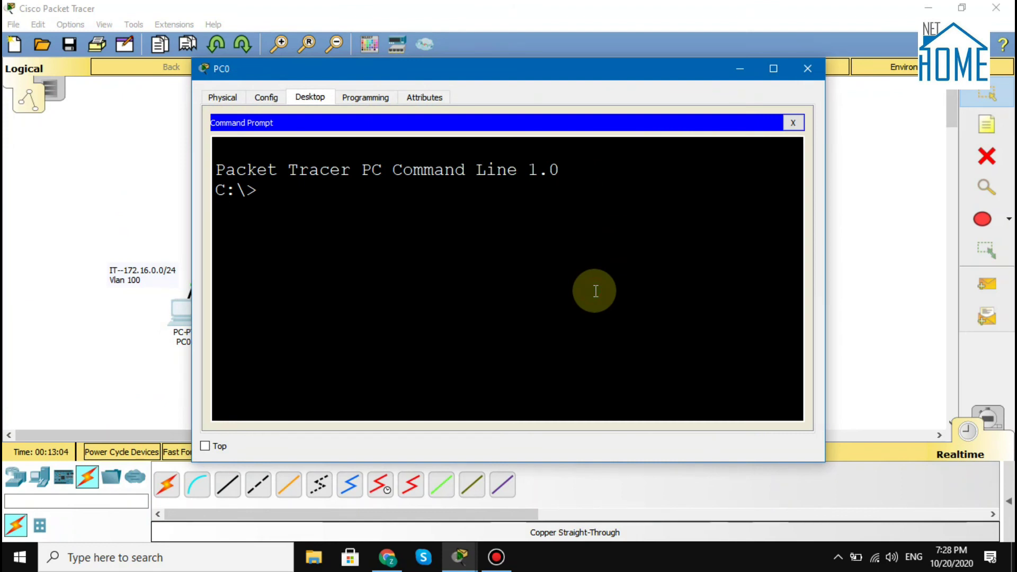
{"action": "type", "text": "ipconfig"}
{"action": "key", "text": "Return"}
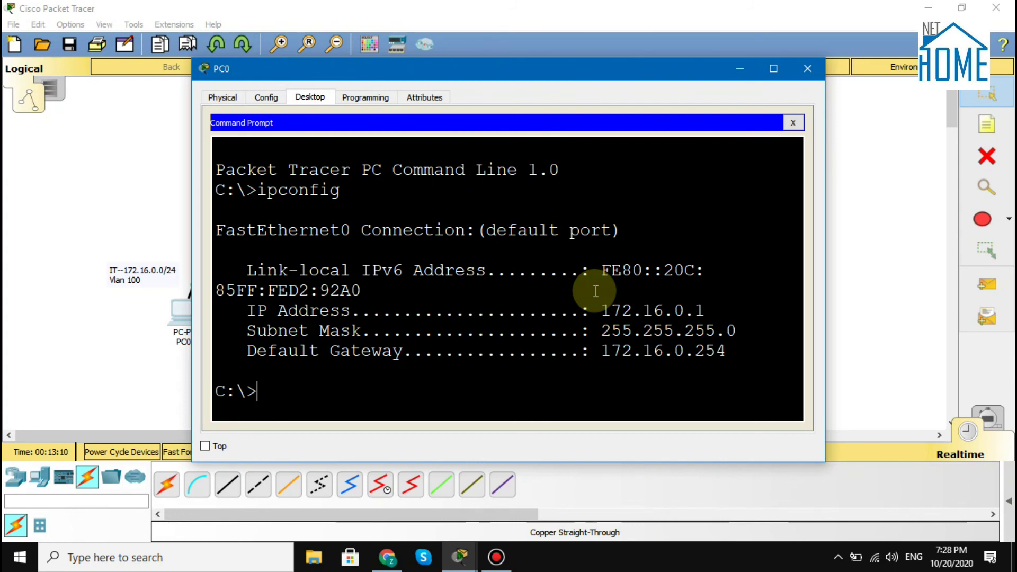
Step: Ping both router subinterface gateways, 172.16.0.254 and 172.16.1.254, from PC0
{"action": "type", "text": "ping 172.16.0.254"}
{"action": "key", "text": "Return"}
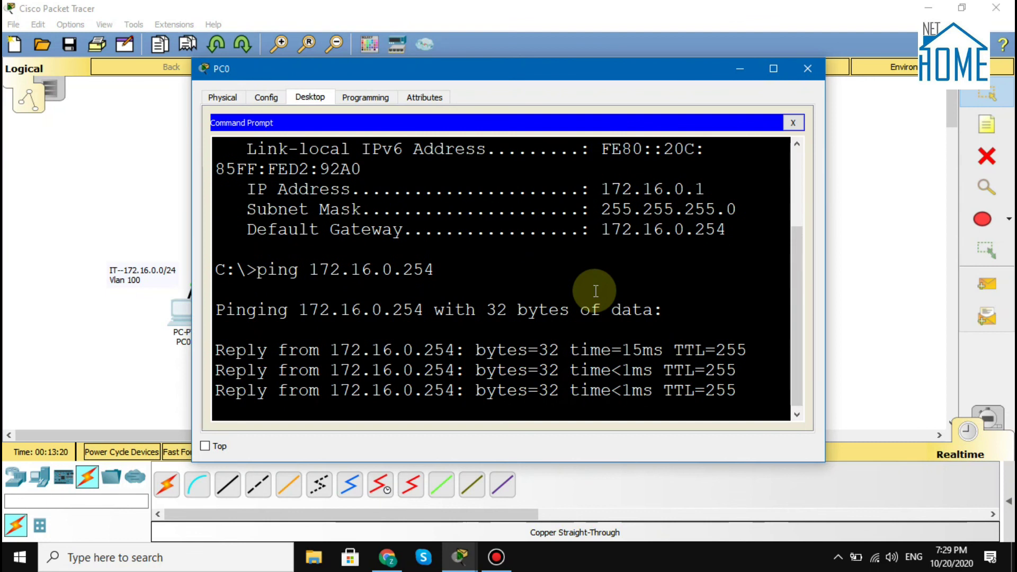
{"action": "type", "text": "ping 172.16.1.254"}
{"action": "key", "text": "Return"}
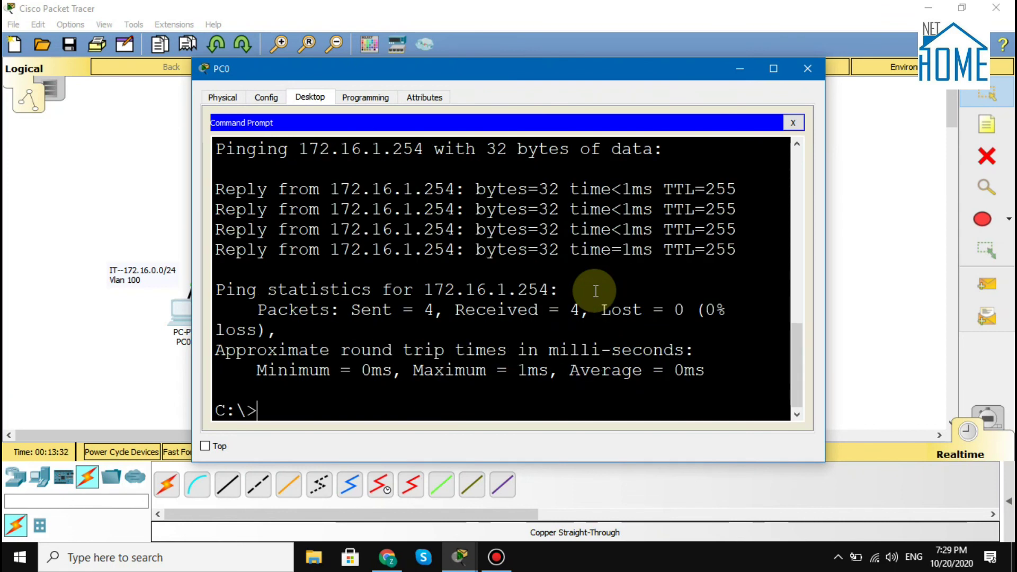
Step: Ping PC1 at 172.16.1.1 from PC0 to test inter-VLAN routing, and minimize the PC0 window
{"action": "type", "text": "ping 172."}
{"action": "type", "text": "16"}
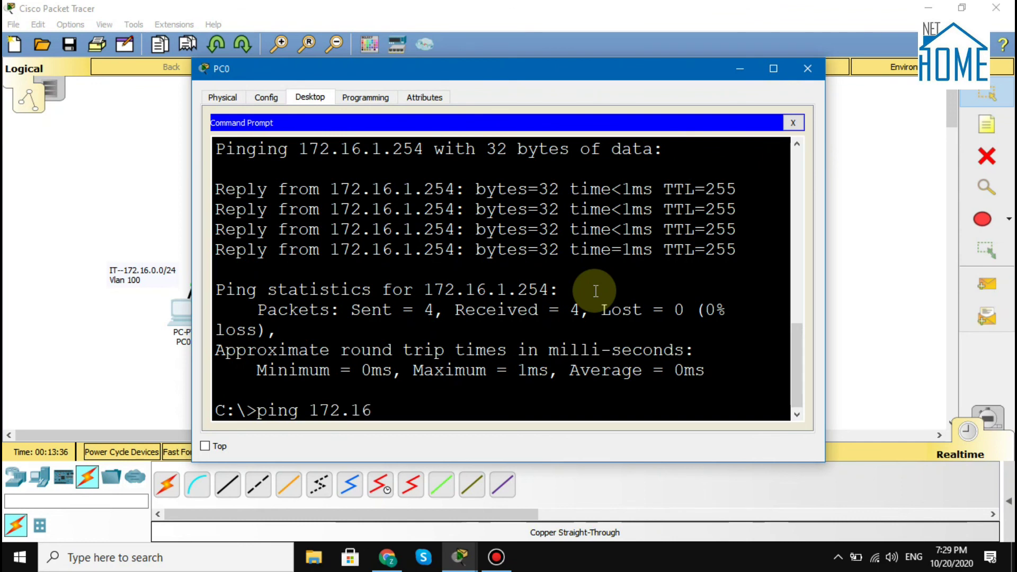
{"action": "type", "text": ".1.1."}
{"action": "key", "text": "Return"}
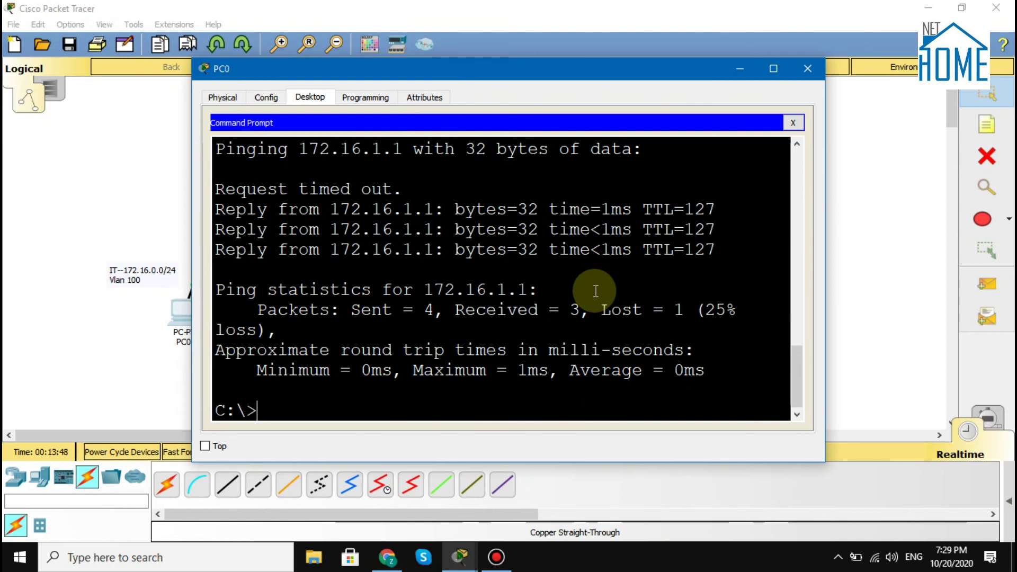
{"action": "left_click", "coordinate": [740, 68]}
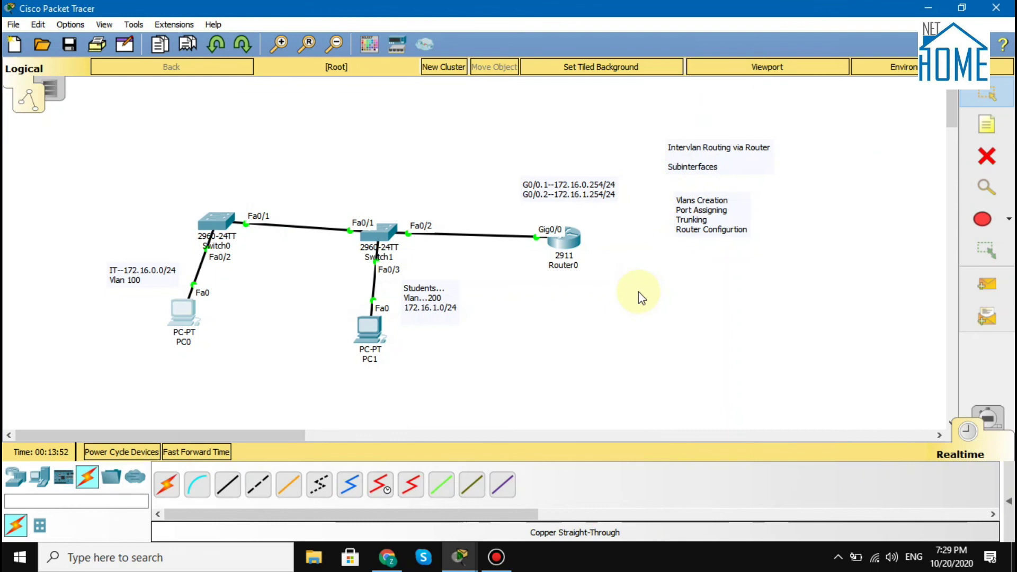
{"action": "left_click", "coordinate": [498, 558]}
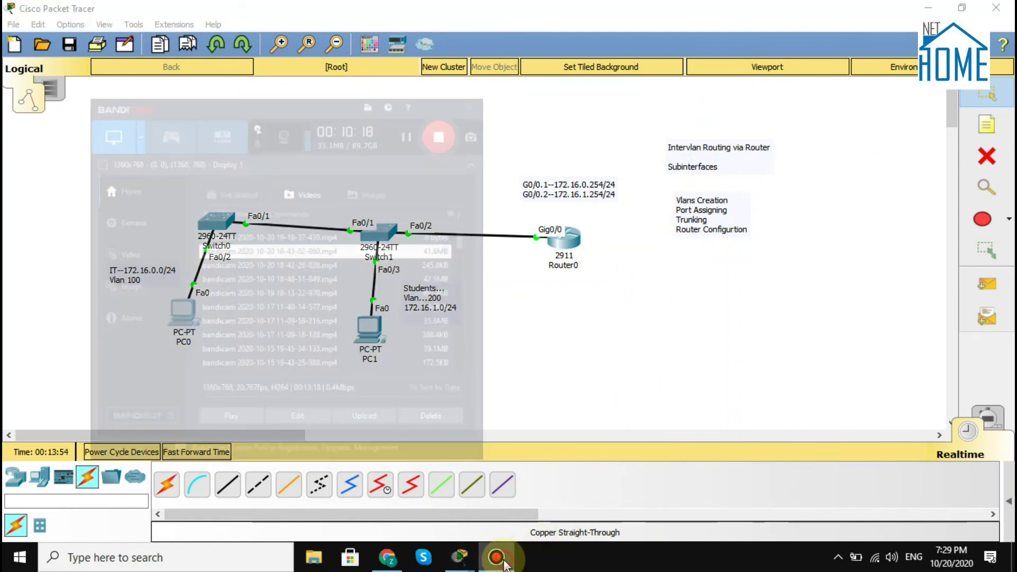
{"action": "left_click", "coordinate": [411, 40]}
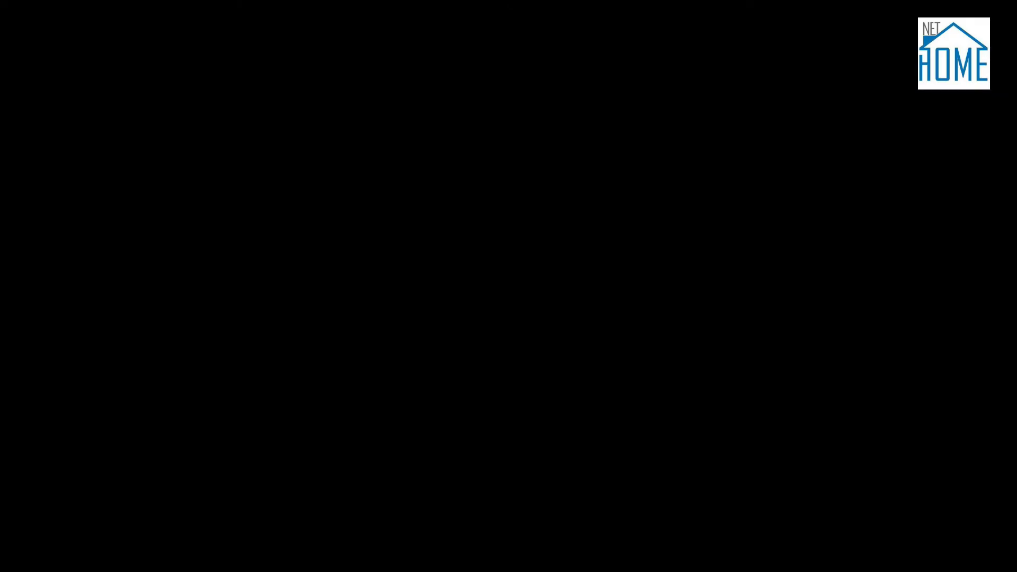